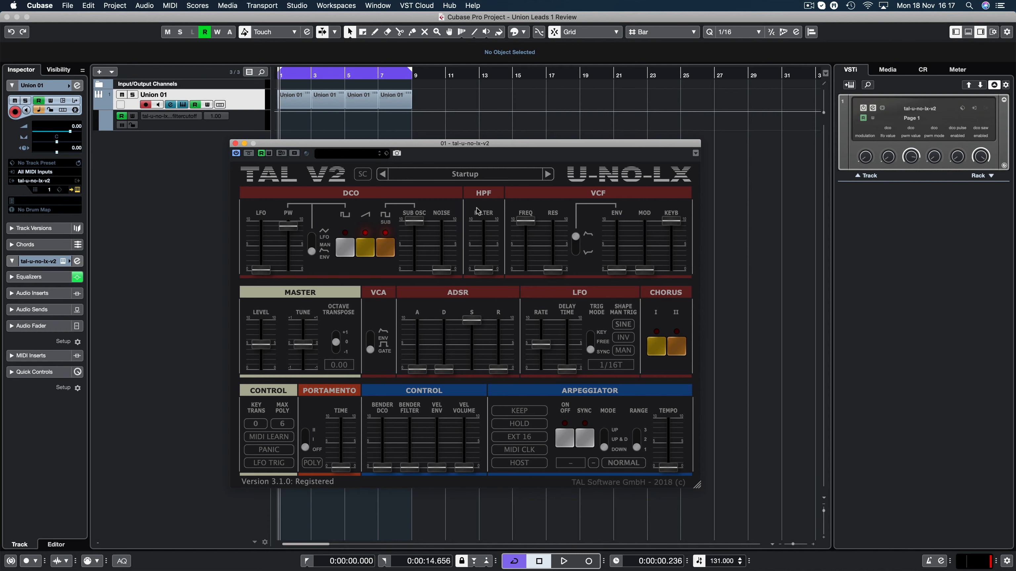
Audition the loop, switch off the synth's sub oscillator and raise the noise level to about halfway.
key("space")
key("space")
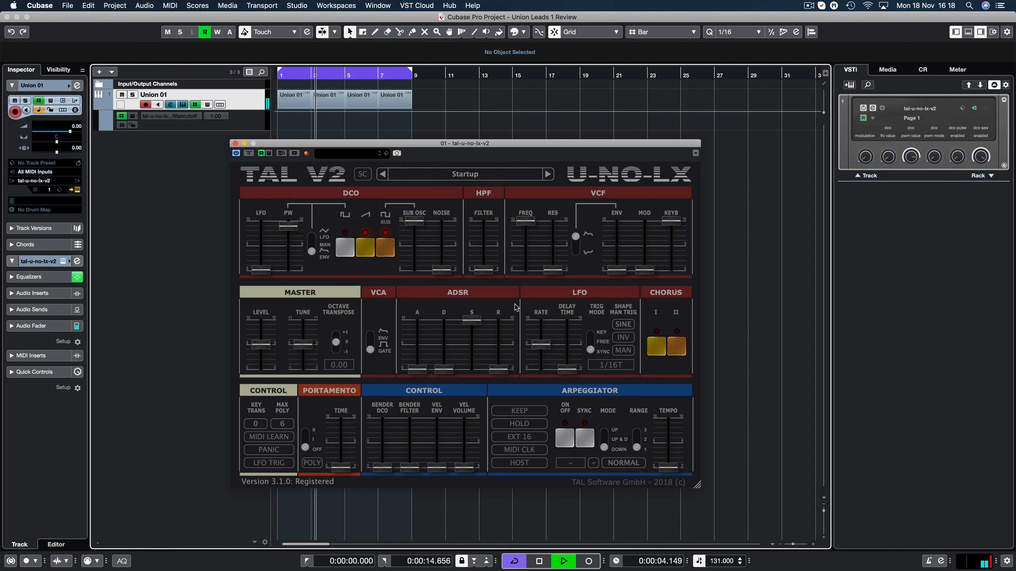
key("space")
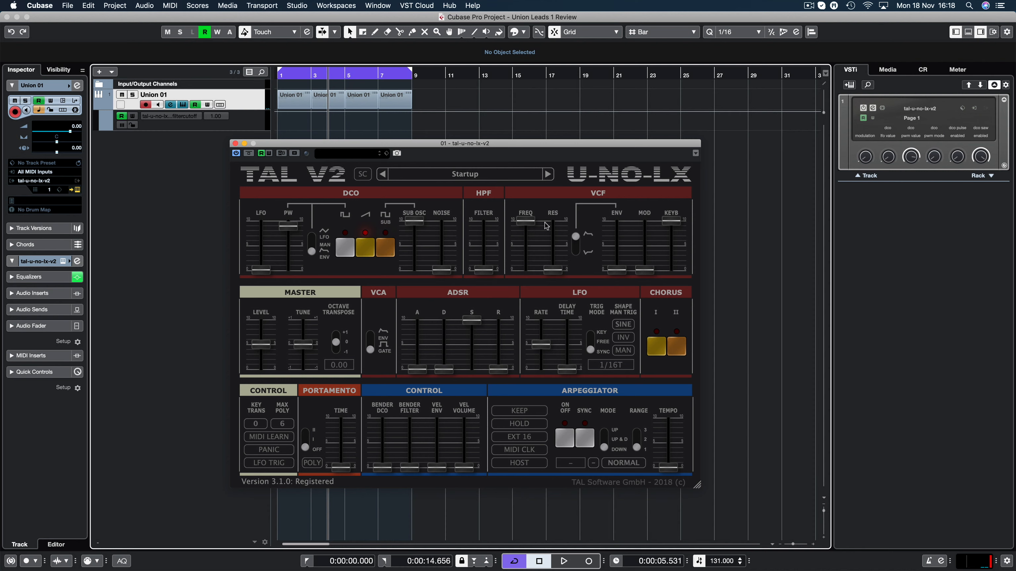
key("space")
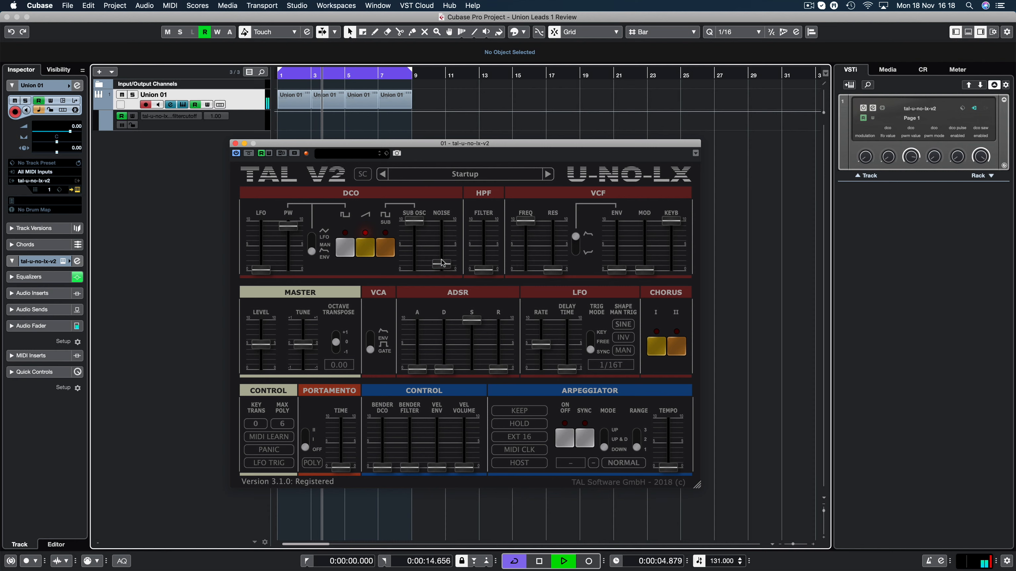
left_click_drag(447, 269, 447, 250)
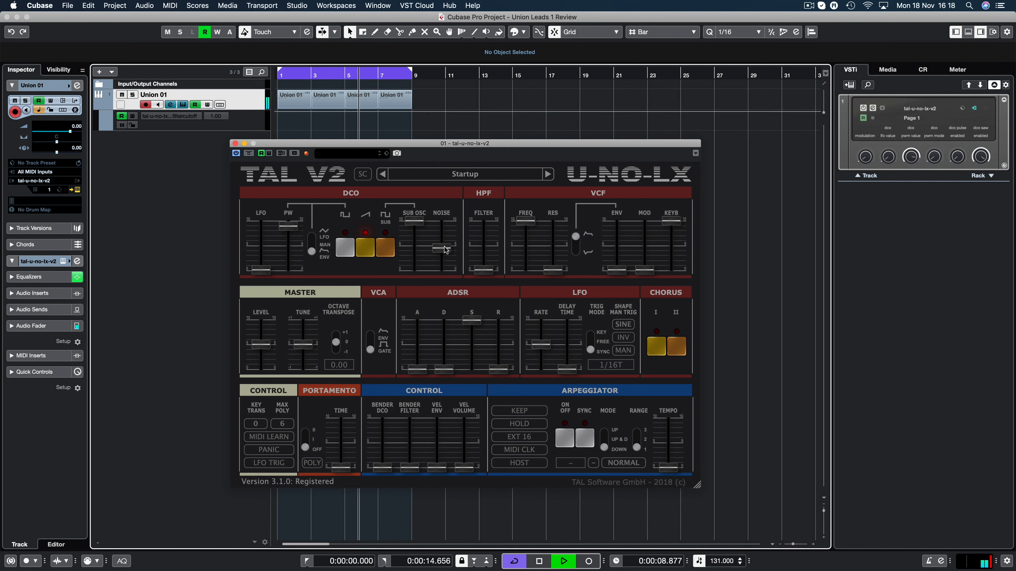
Lower the VCF frequency to 0.20 and raise its resonance and envelope amount.
left_click_drag(528, 222, 559, 238)
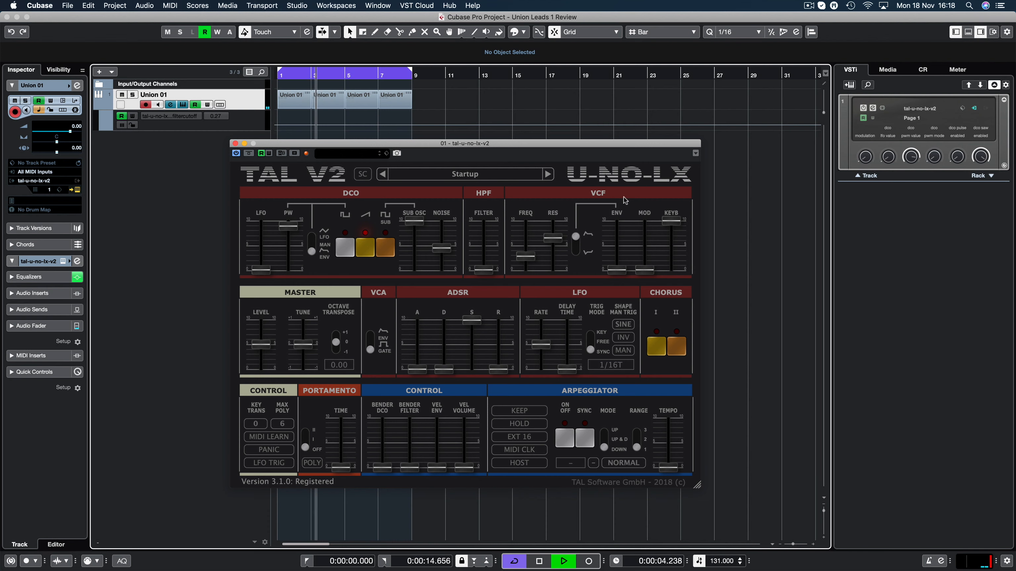
left_click_drag(620, 271, 618, 246)
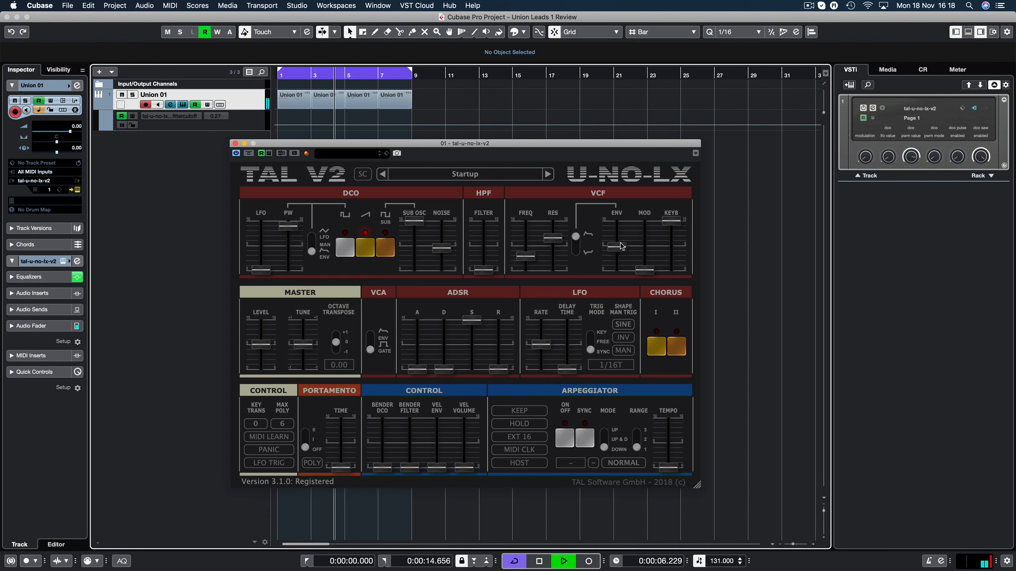
left_click_drag(530, 259, 533, 267)
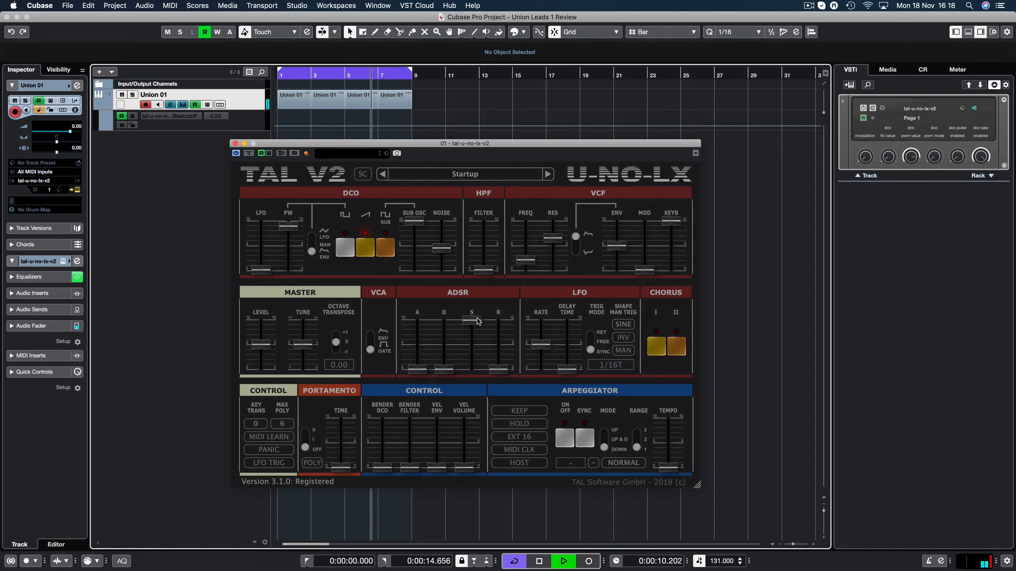
Lower the ADSR sustain, raise the decay to about halfway, and refine the VCF with more envelope and a frequency of 0.11.
left_click_drag(472, 320, 443, 347)
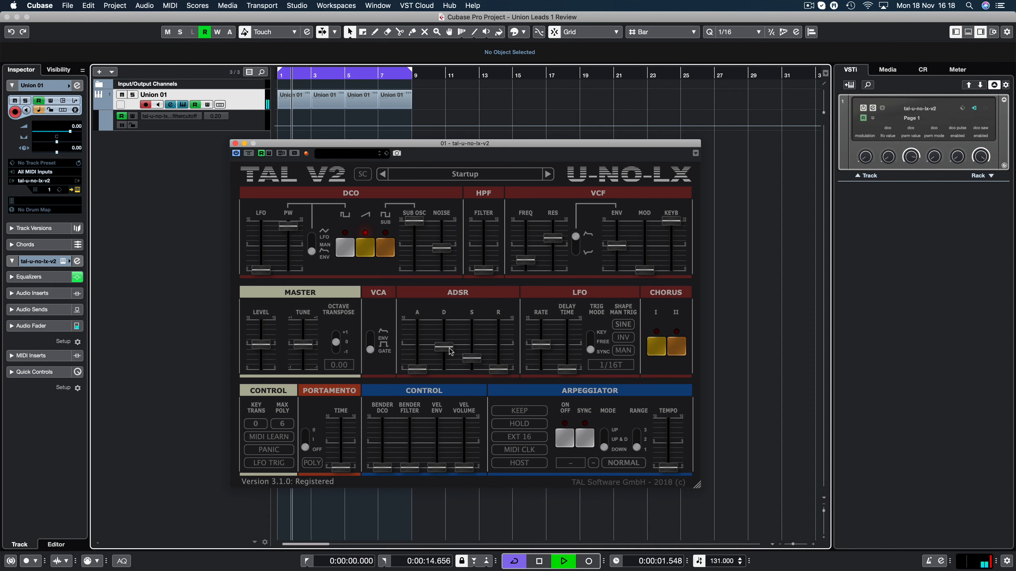
mouse_move(526, 264)
left_mouse_down()
mouse_move(526, 254)
mouse_move(526, 264)
left_mouse_up()
left_click_drag(615, 245, 615, 240)
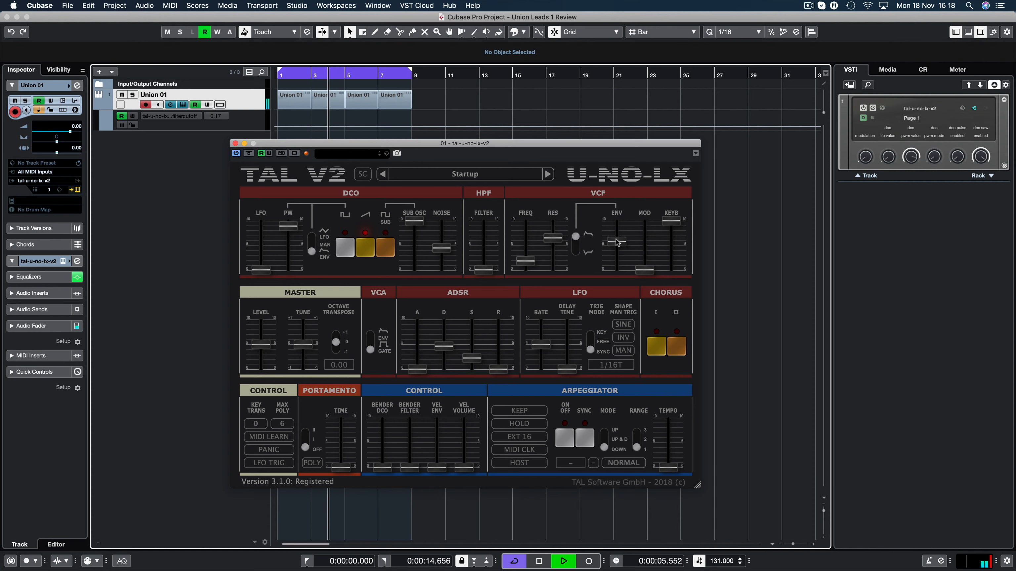
mouse_move(526, 265)
left_mouse_down()
mouse_move(530, 239)
mouse_move(534, 269)
left_mouse_up()
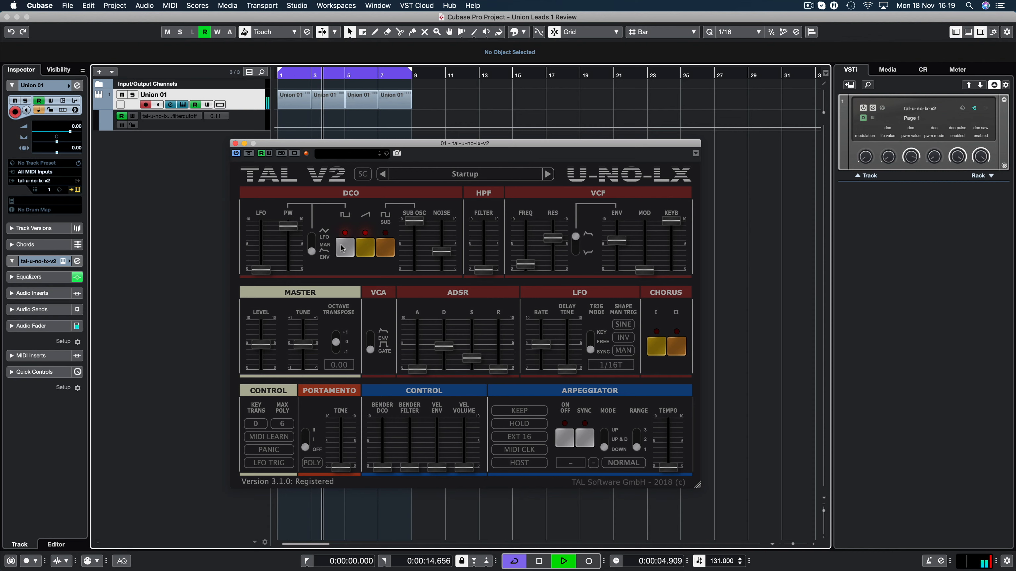
Try the pulse waveform with a slightly adjusted pulse width, switch it off again and stop playback.
mouse_move(299, 233)
left_mouse_down()
mouse_move(293, 246)
mouse_move(291, 225)
left_mouse_up()
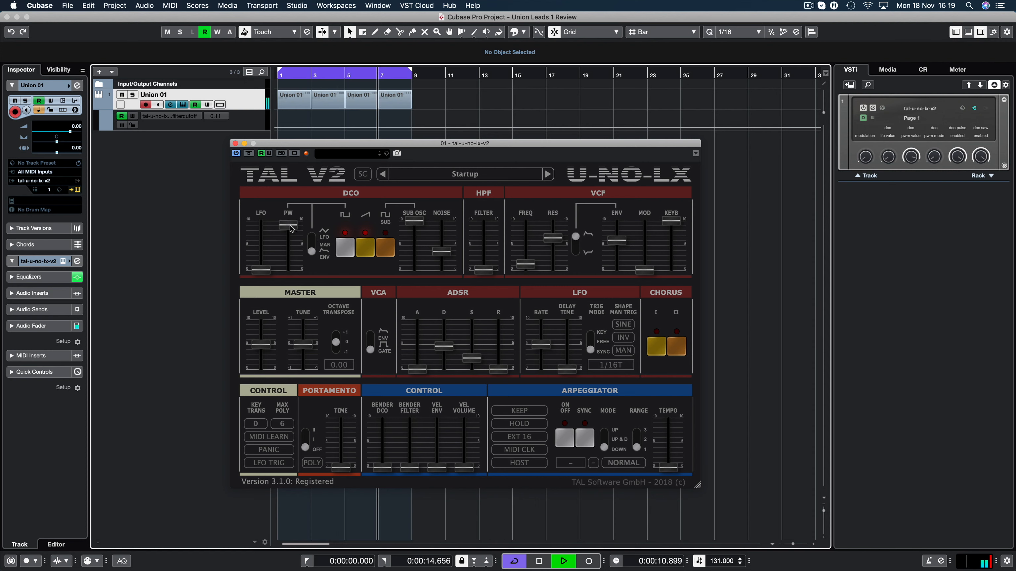
mouse_move(288, 225)
left_mouse_down()
mouse_move(290, 290)
mouse_move(292, 228)
left_mouse_up()
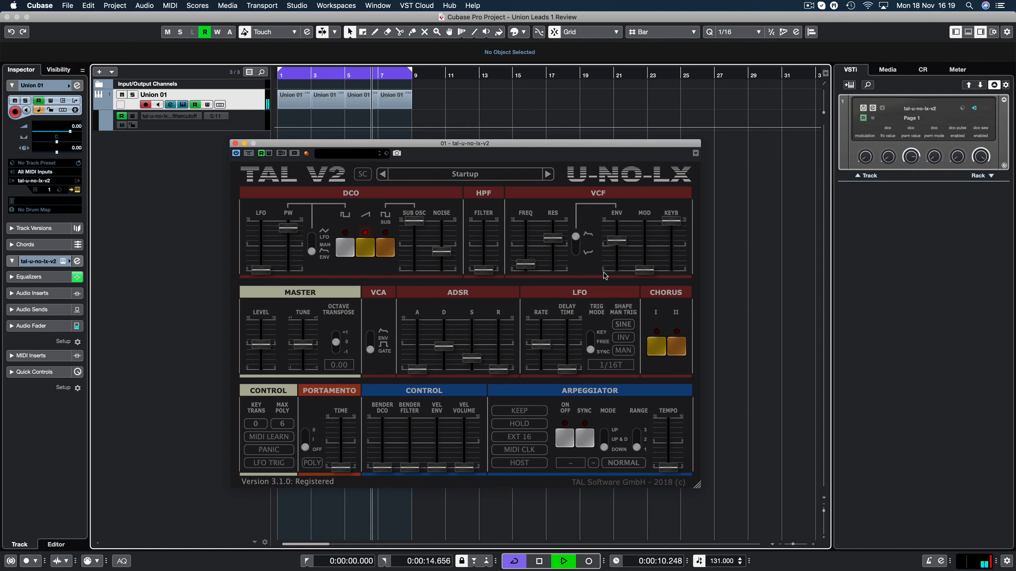
key("space")
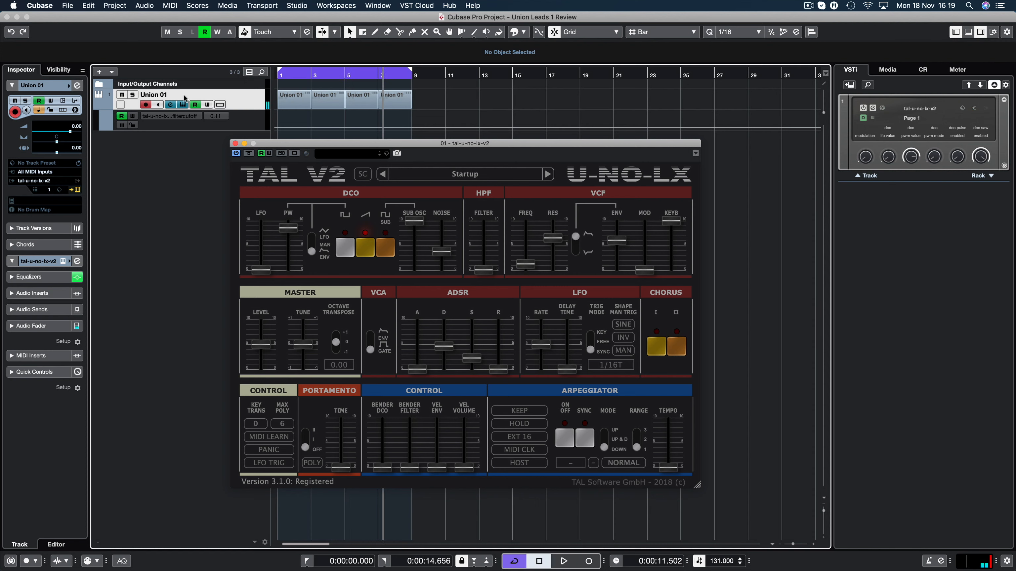
Arm the filter cutoff lane for automation writing from the project start, moving the synth window clear of the tracks.
left_click(254, 120)
key("Home")
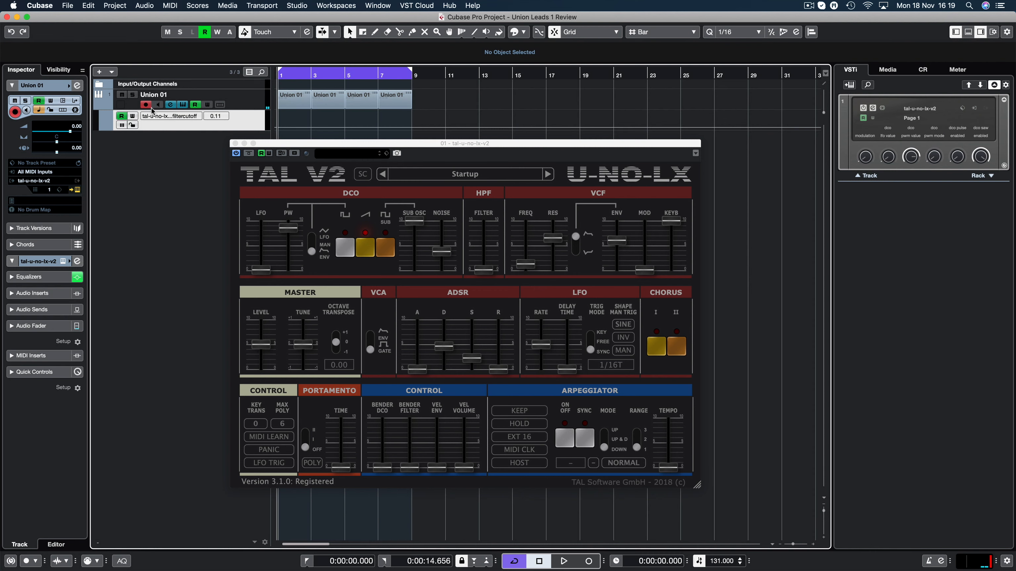
left_click_drag(298, 144, 265, 158)
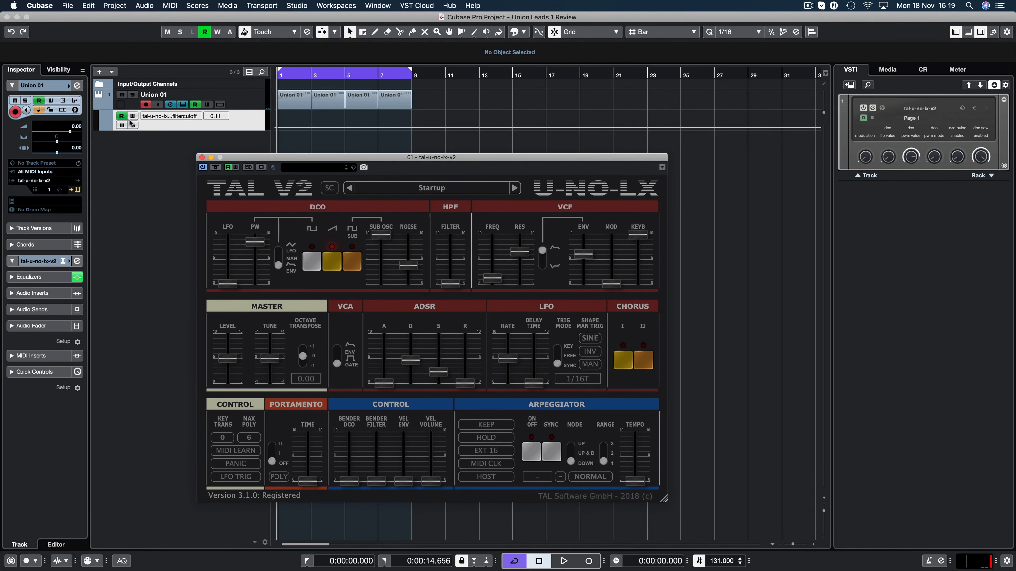
left_click(132, 116)
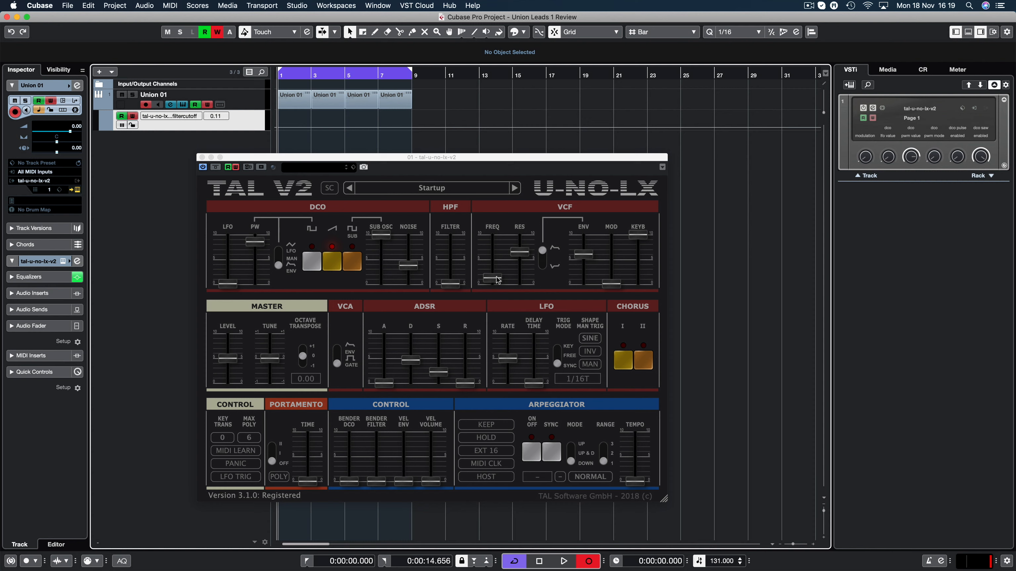
Record a filter cutoff sweep with two gentle rises across the eight-bar loop and turn automation writing off.
key("space")
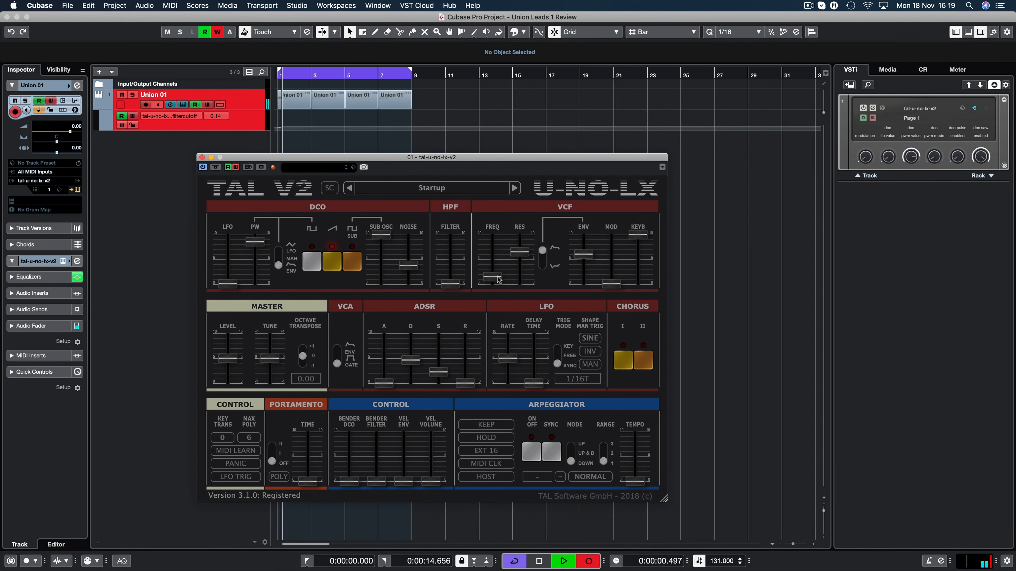
mouse_move(497, 277)
left_mouse_down()
mouse_move(502, 266)
mouse_move(504, 282)
left_mouse_up()
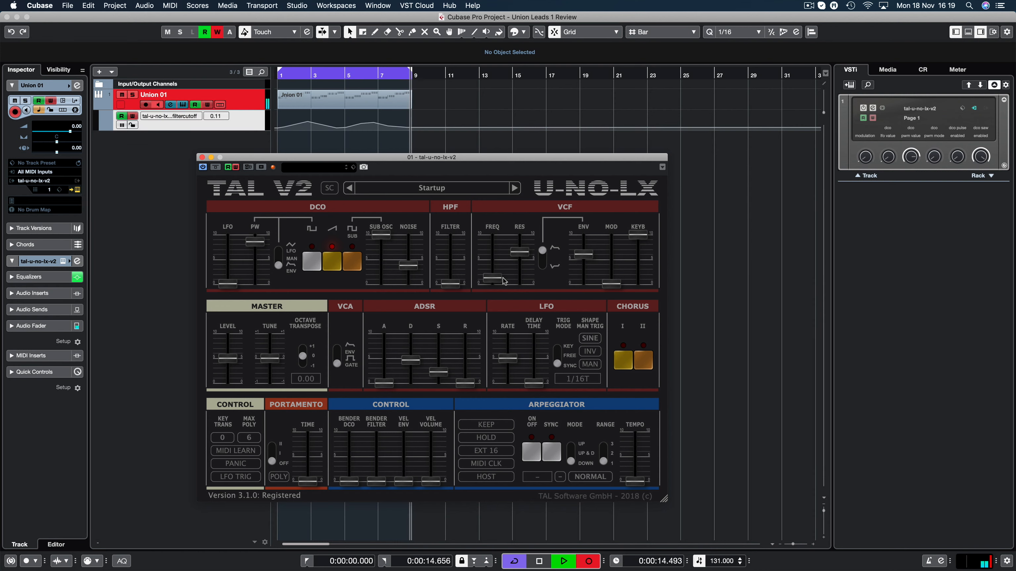
key("space")
key("period")
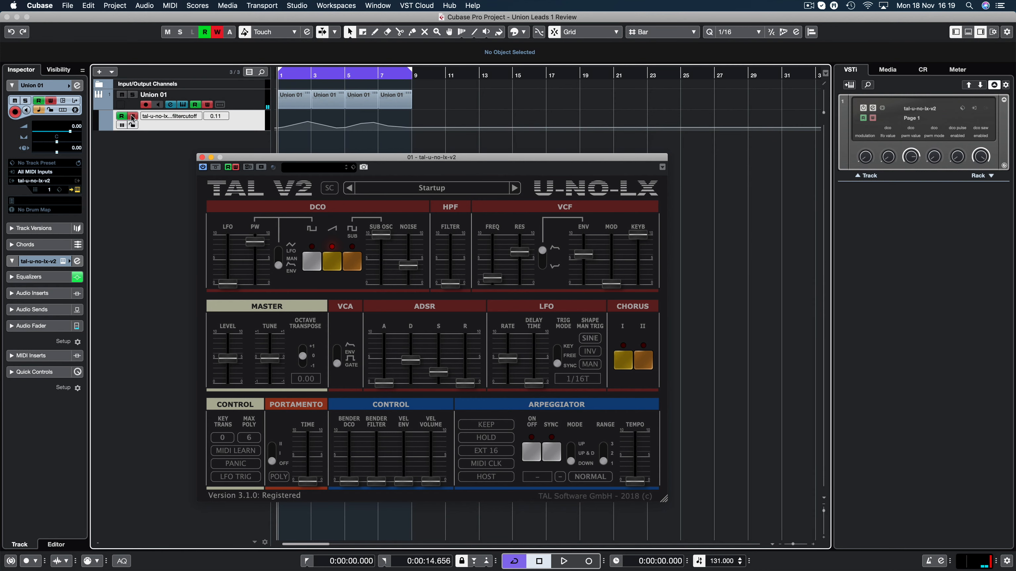
left_click(132, 116)
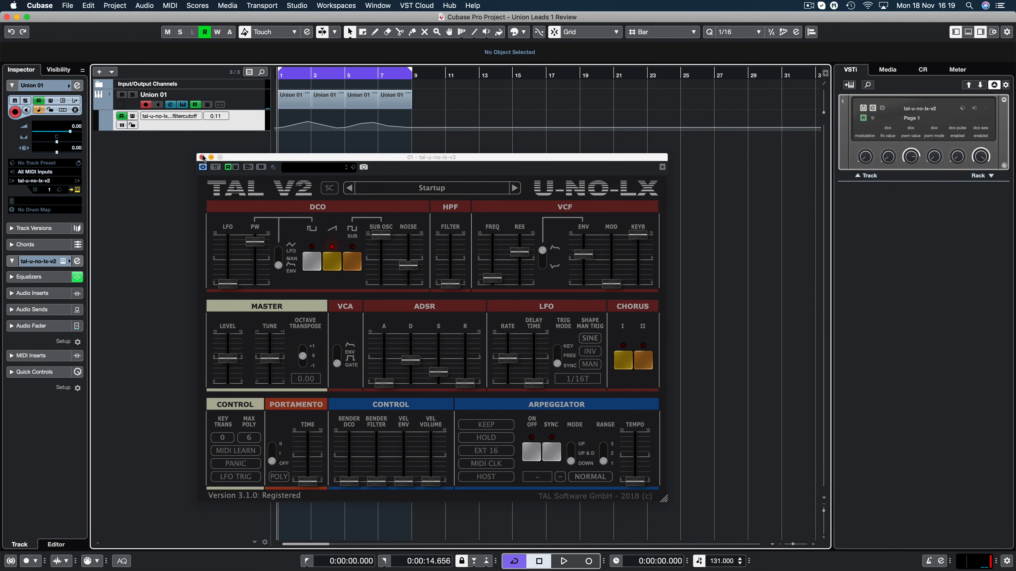
Close the synth window, rename the Union 01 track as ACID and return the stopped playhead to the project start.
left_click(202, 158)
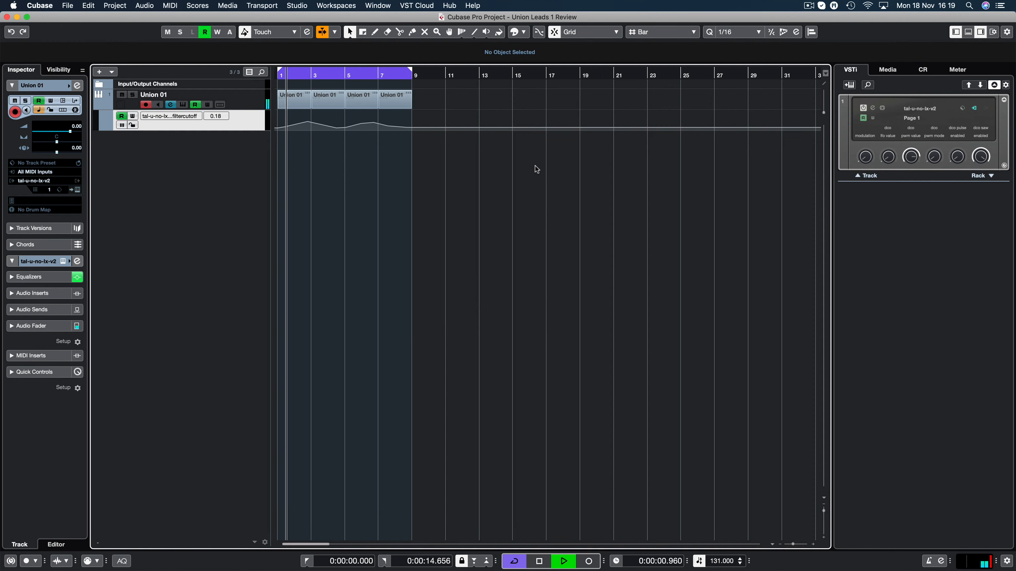
double_click(166, 95)
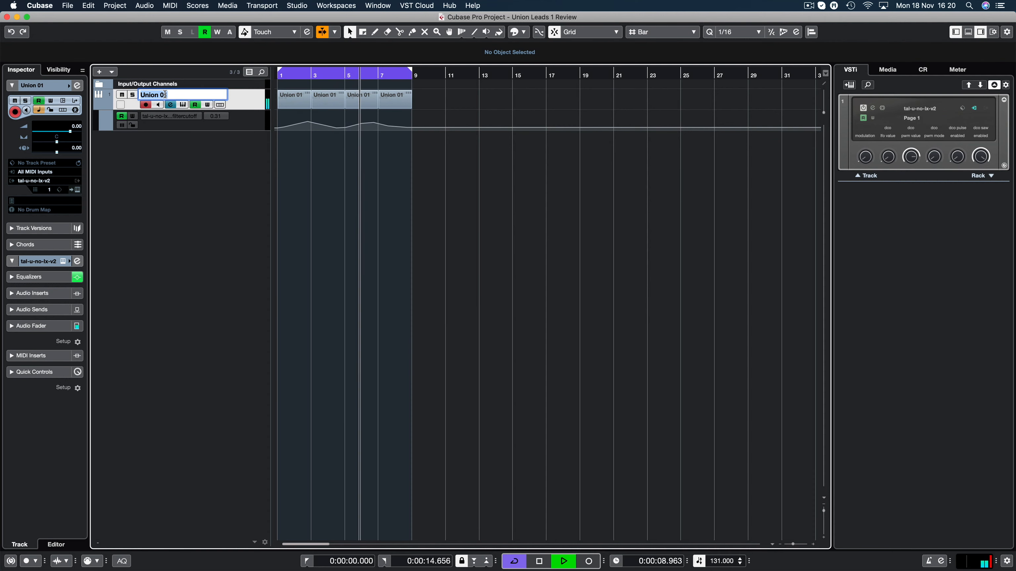
type("ACID")
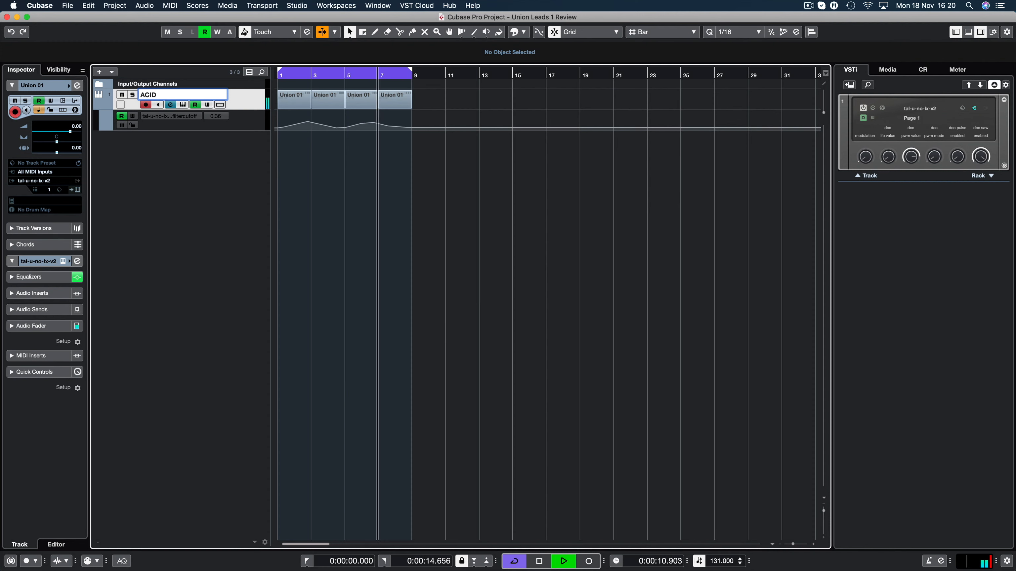
key("Return")
key("space")
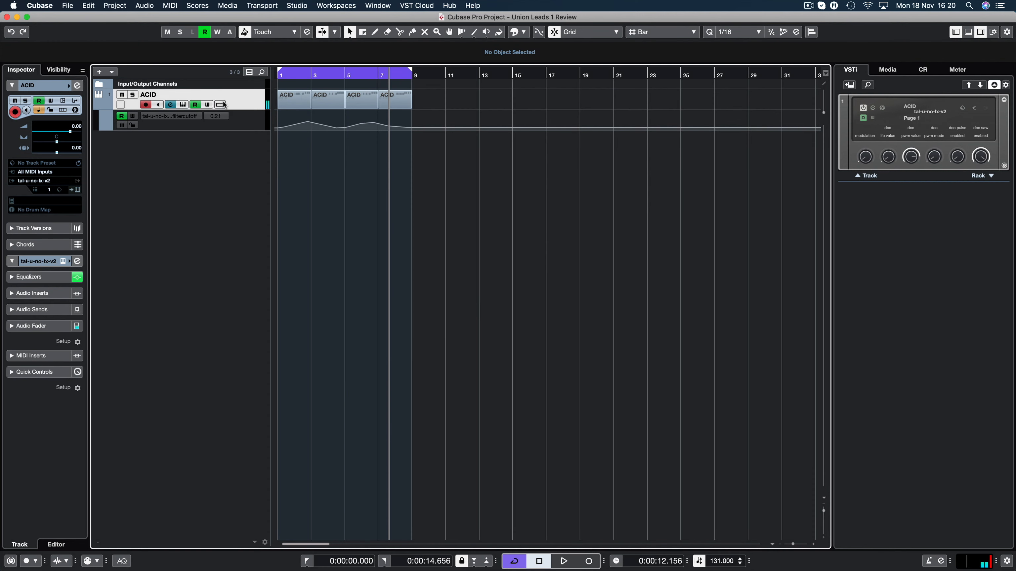
key("comma")
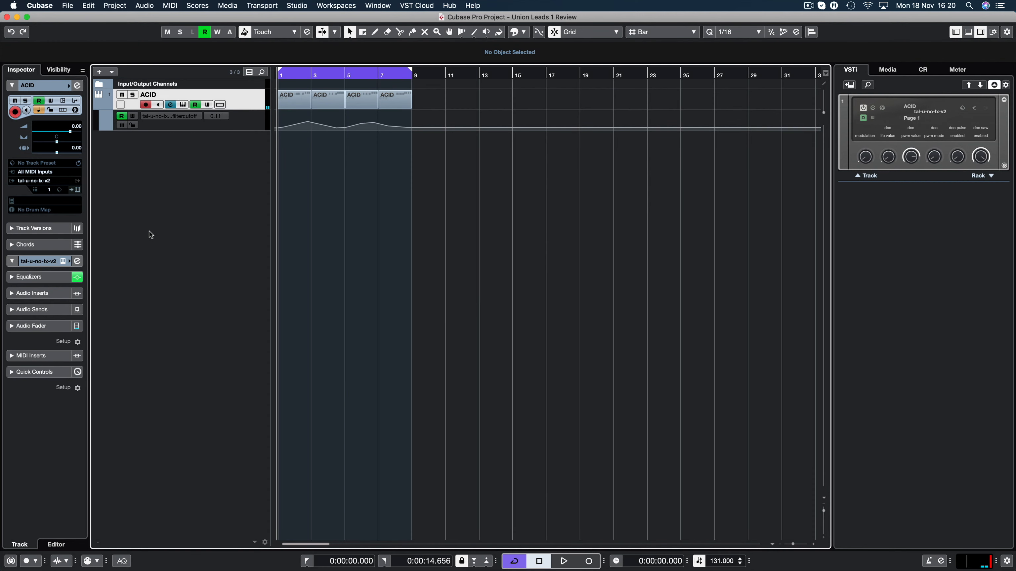
Open the mixer and bring up the ACID track's channel settings, moving that window higher on the screen.
key("F3")
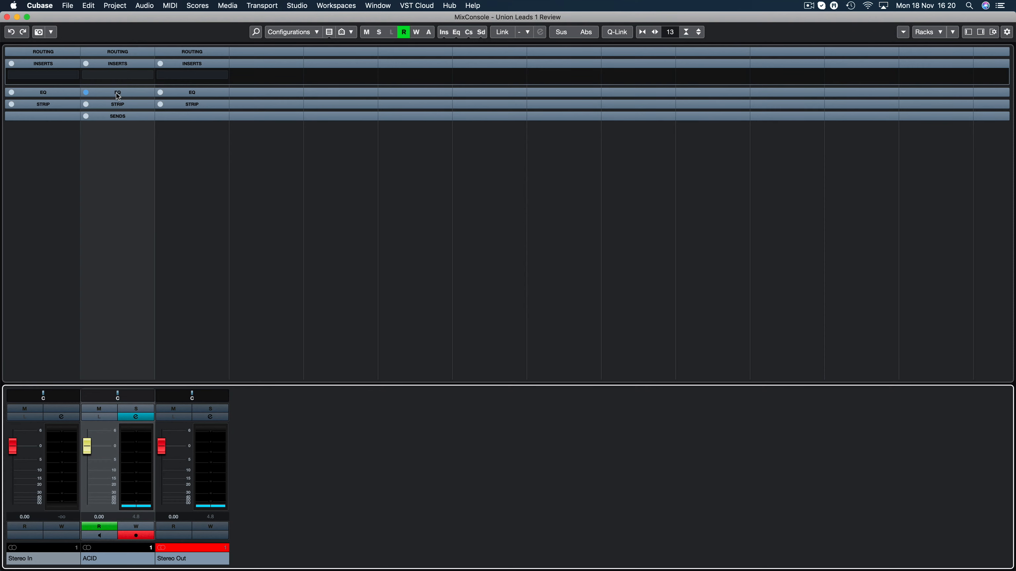
left_click(135, 417)
left_click_drag(428, 155, 413, 120)
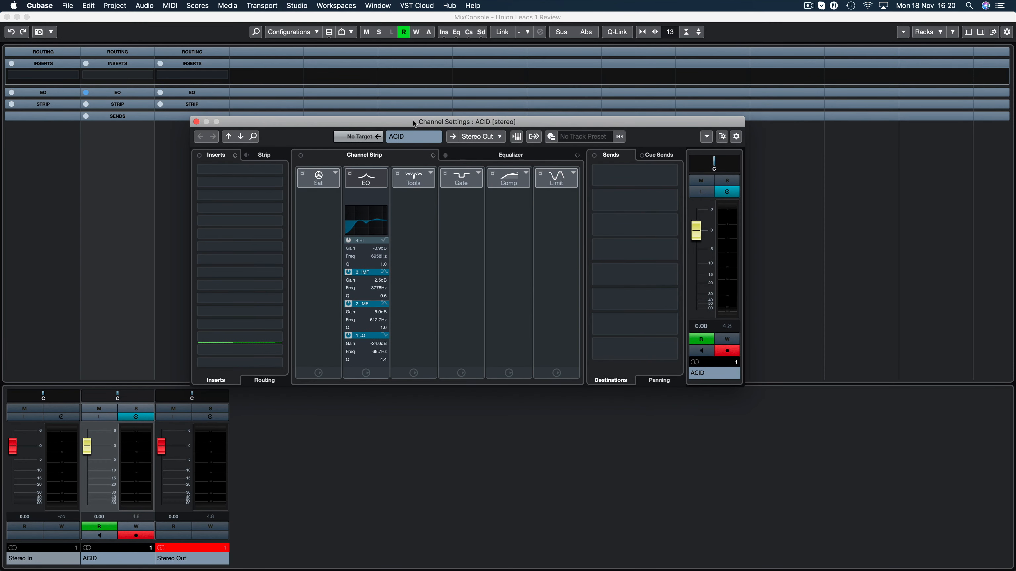
Play the loop and examine the ACID channel's equalizer curve, comparing the sound with the EQ bypassed and active.
key("space")
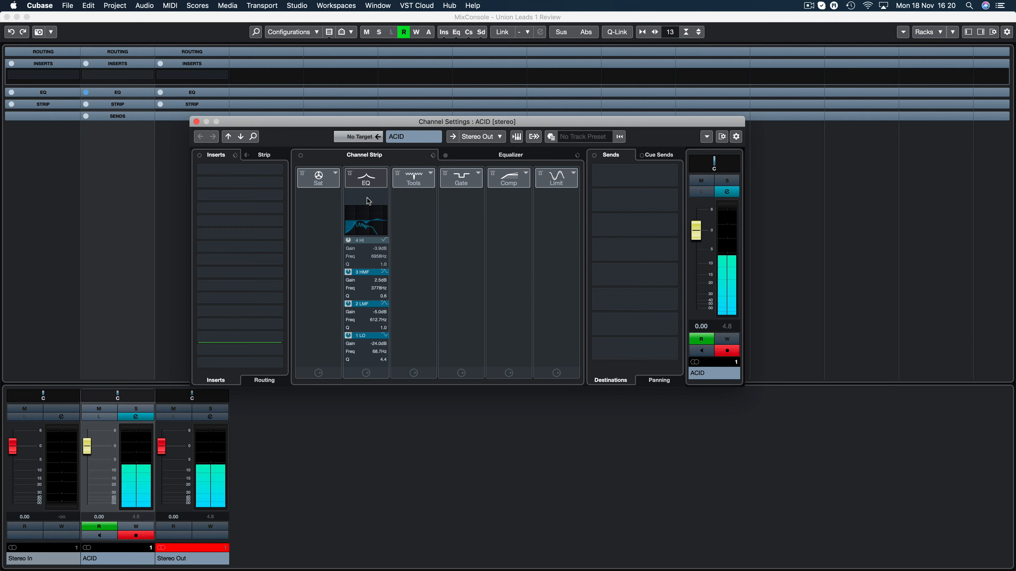
left_click(476, 155)
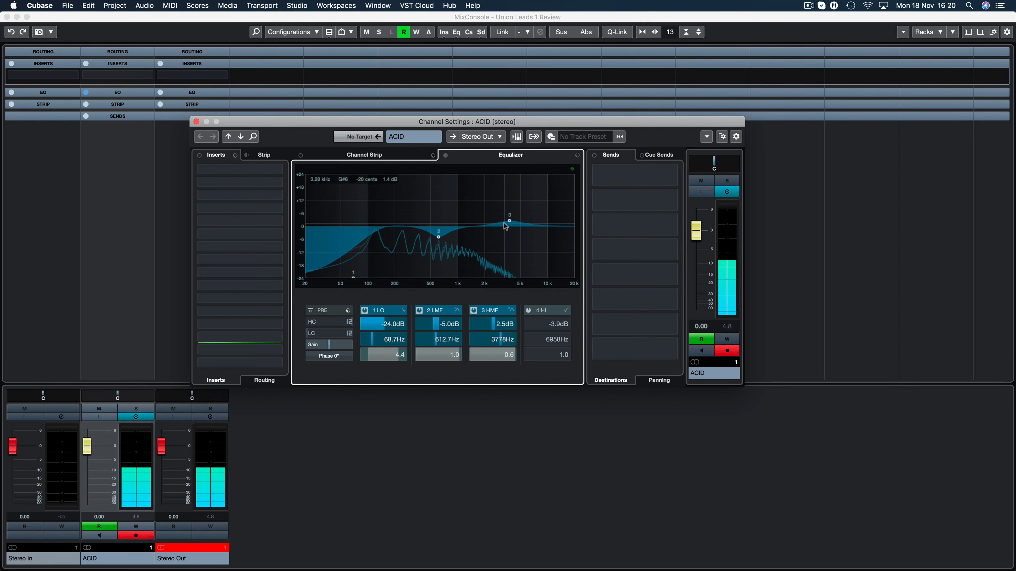
left_click(446, 156)
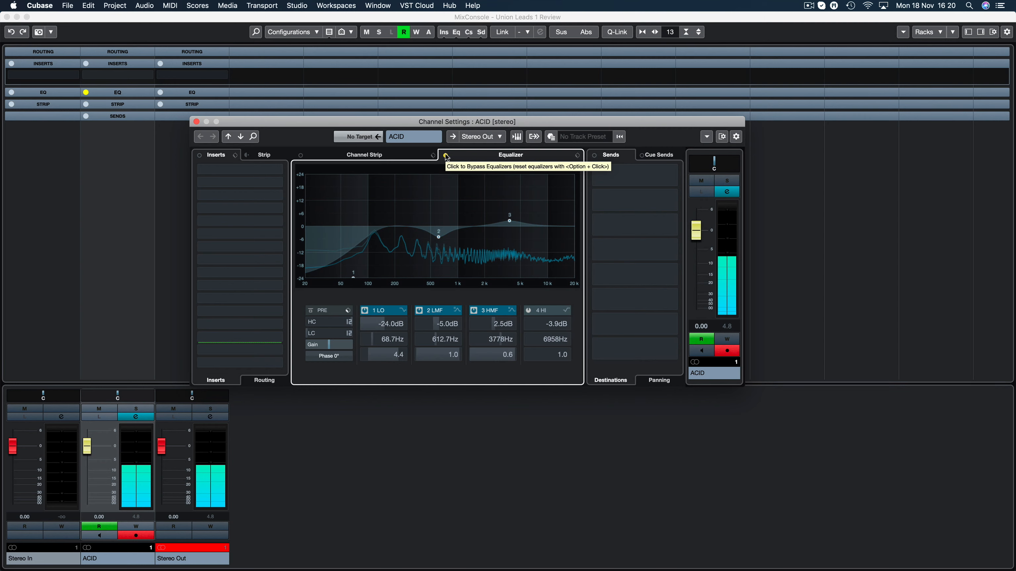
left_click(446, 155)
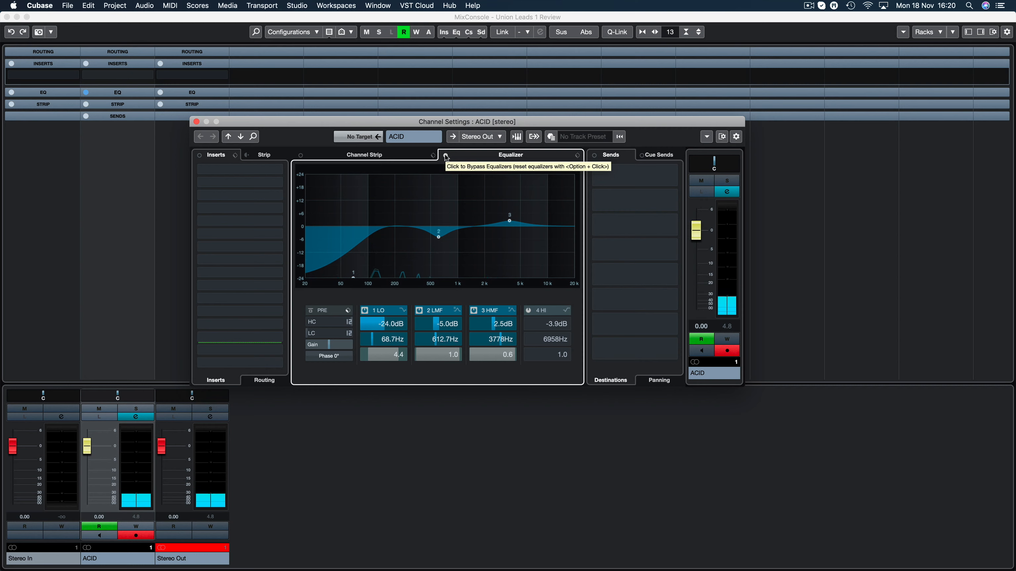
Load Tube Saturation into the ACID channel strip's saturation slot and raise its drive.
left_click(363, 156)
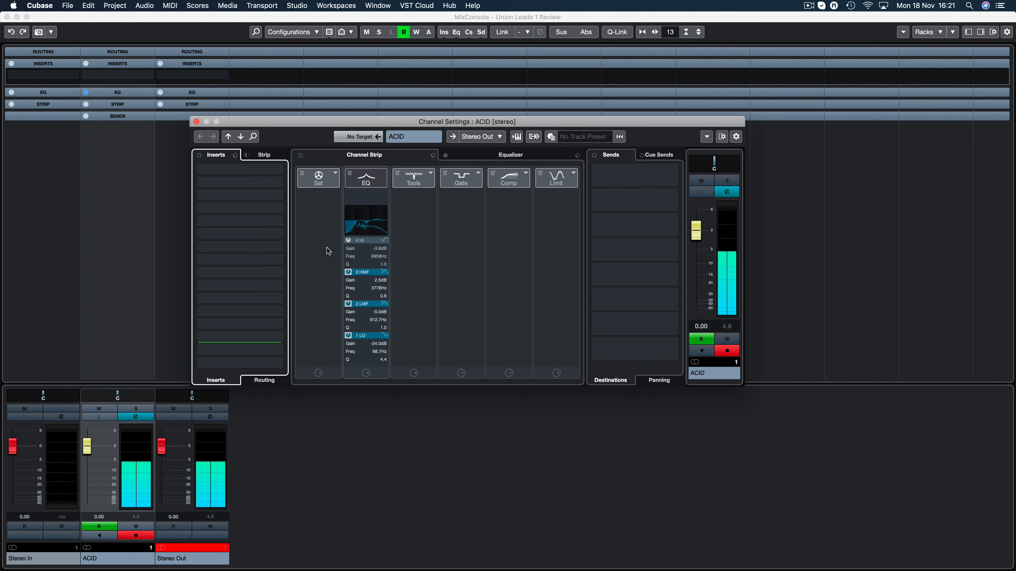
left_click(334, 174)
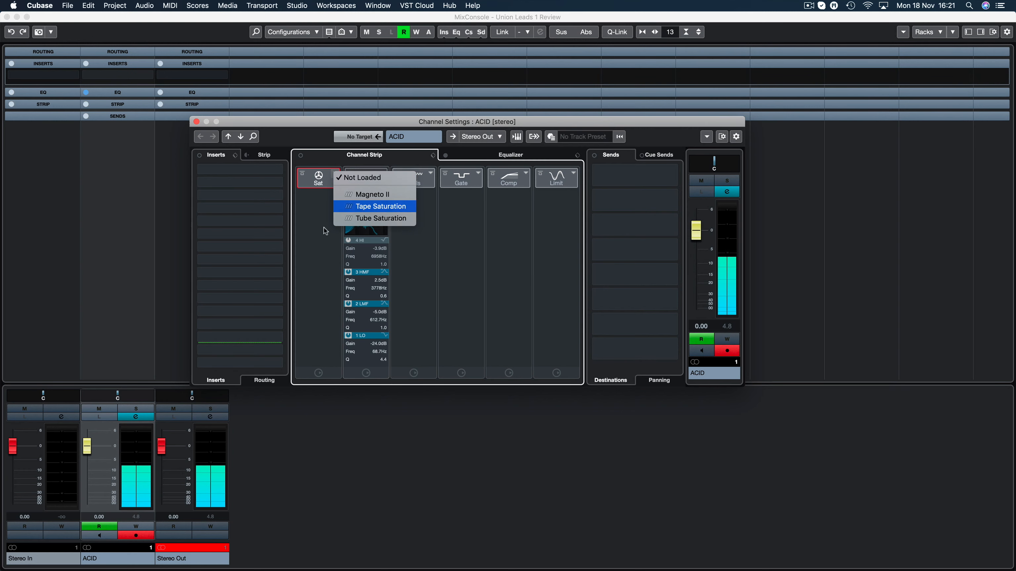
left_click(355, 219)
left_click_drag(319, 249, 324, 218)
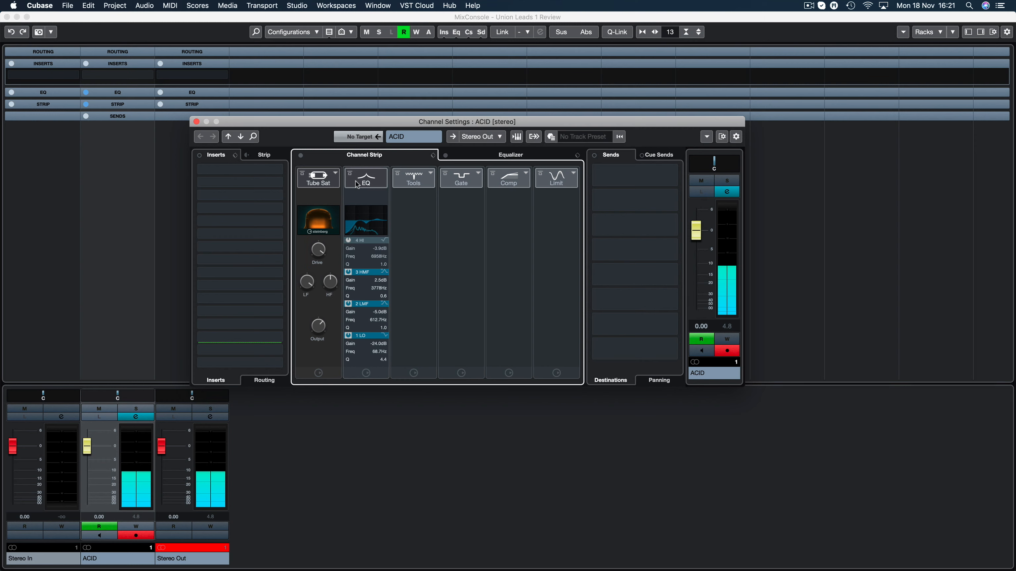
mouse_move(346, 183)
left_mouse_down()
mouse_move(389, 184)
mouse_move(350, 183)
left_mouse_up()
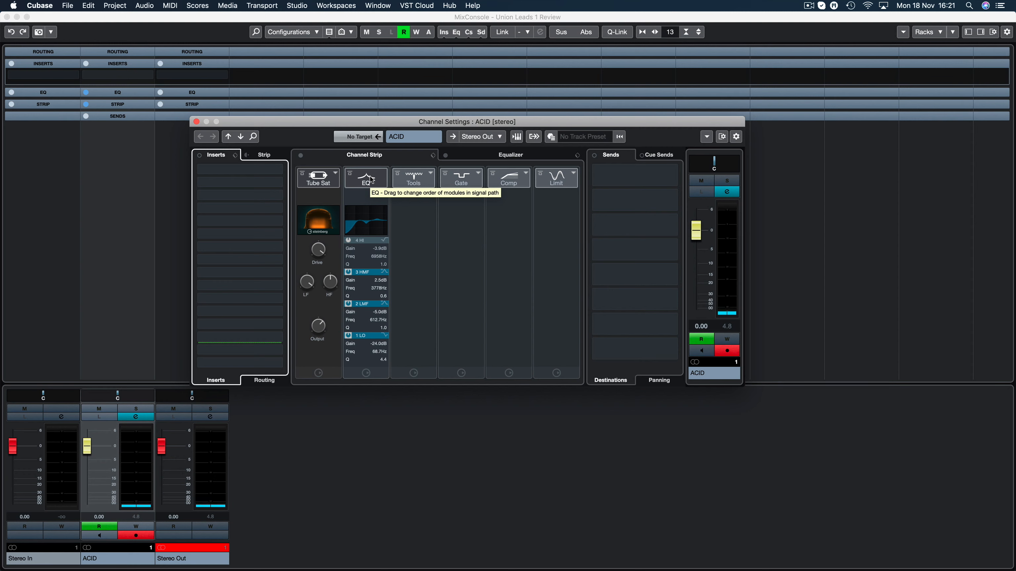
Load the Quadrafuzz v2 distortion into the ACID channel's first insert slot.
left_click(257, 168)
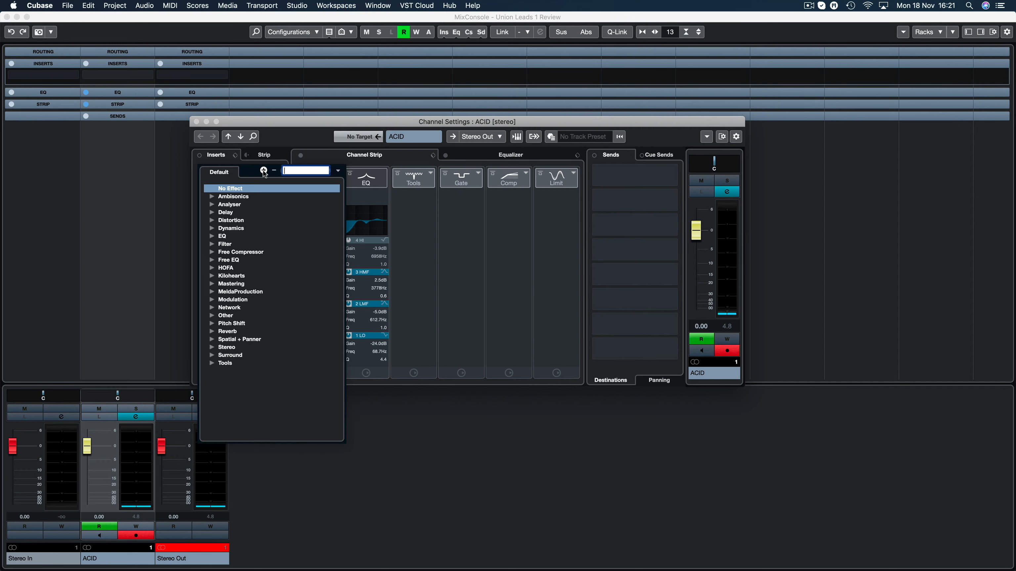
left_click(212, 221)
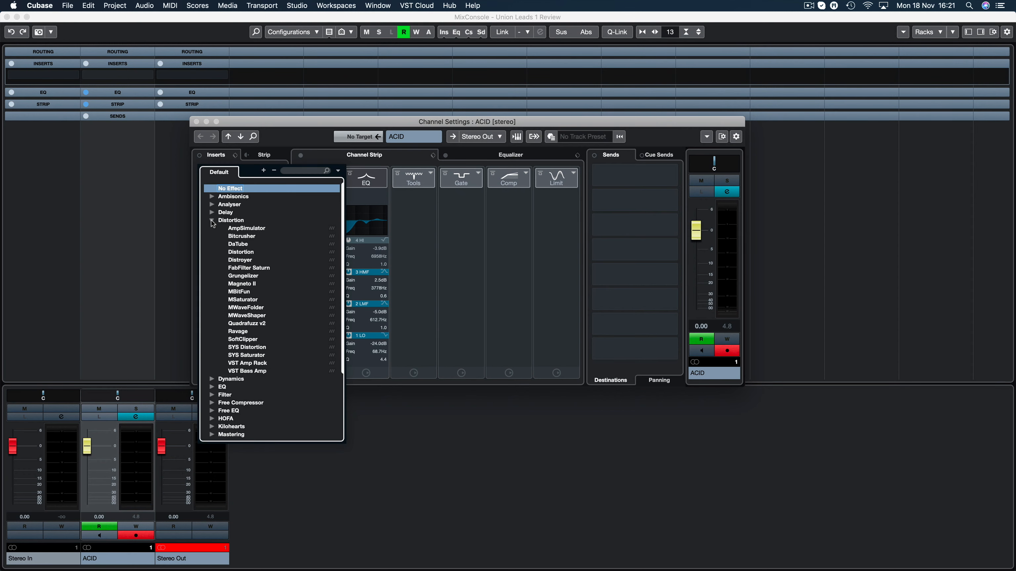
left_click(252, 323)
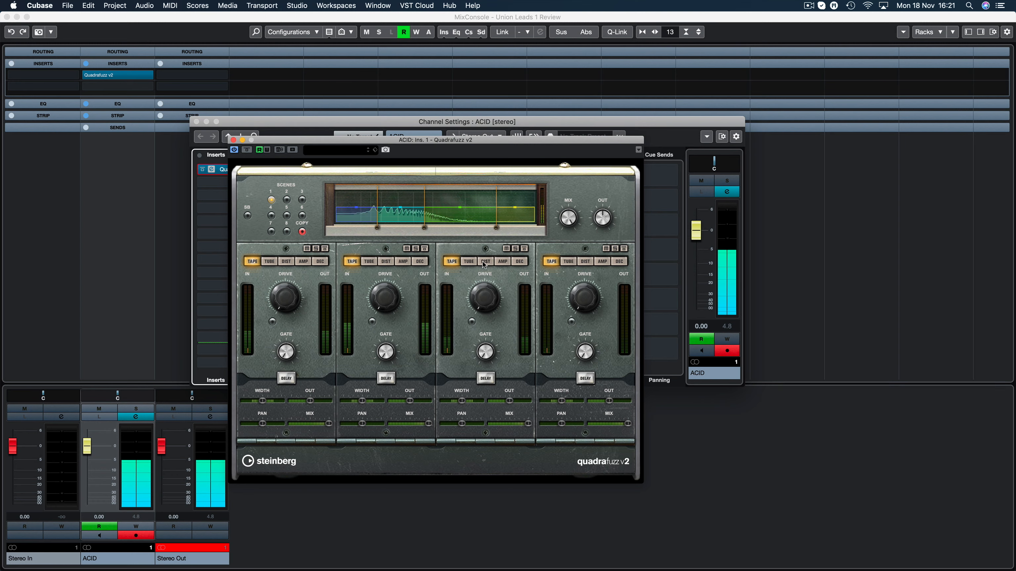
Set Quadrafuzz's second band to Tube with drive about 9.4, comparing it with Dist, and its third band to Dist with drive about 3.4.
left_click(369, 261)
left_click_drag(384, 292, 380, 194)
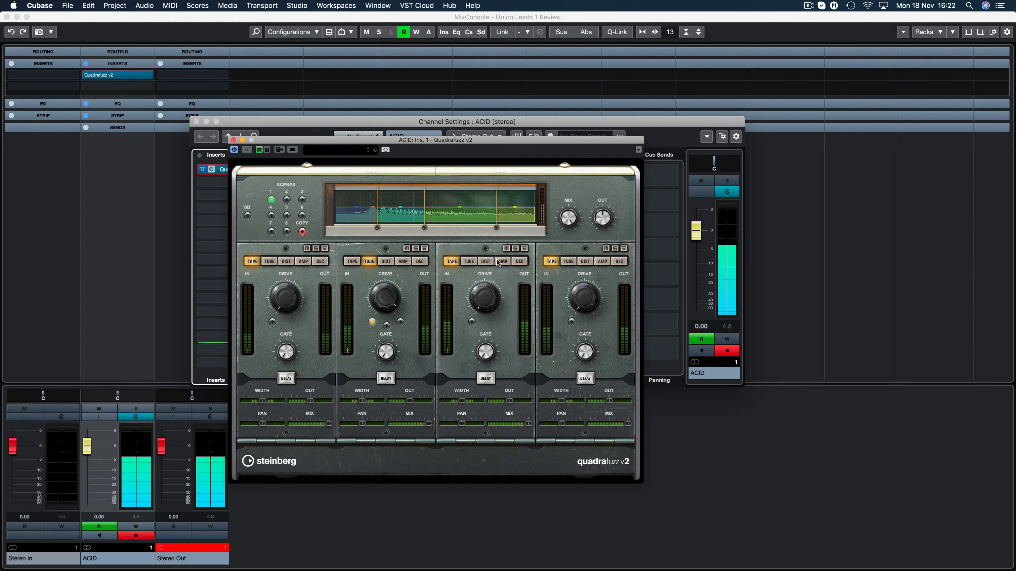
left_click(390, 263)
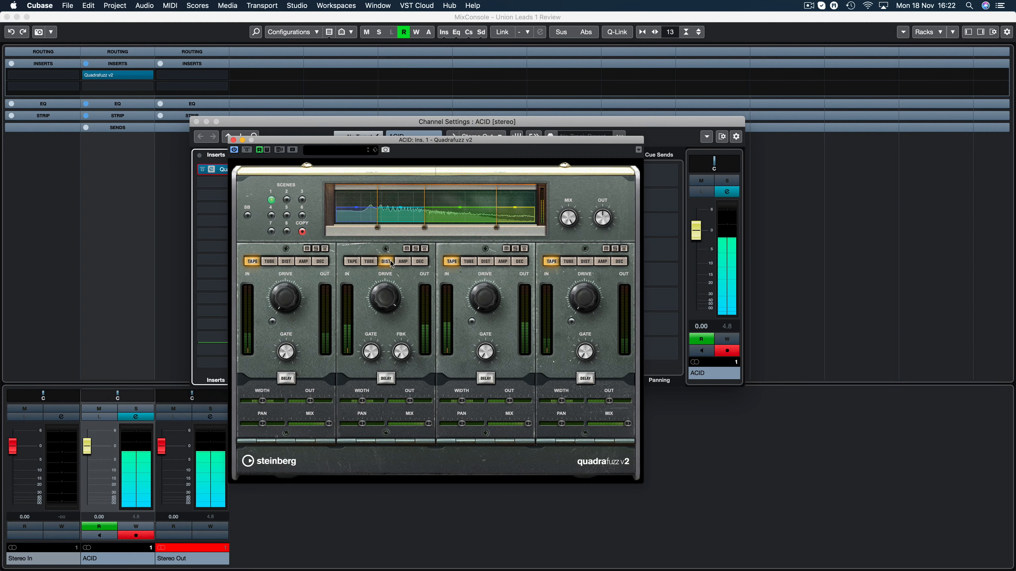
left_click(368, 261)
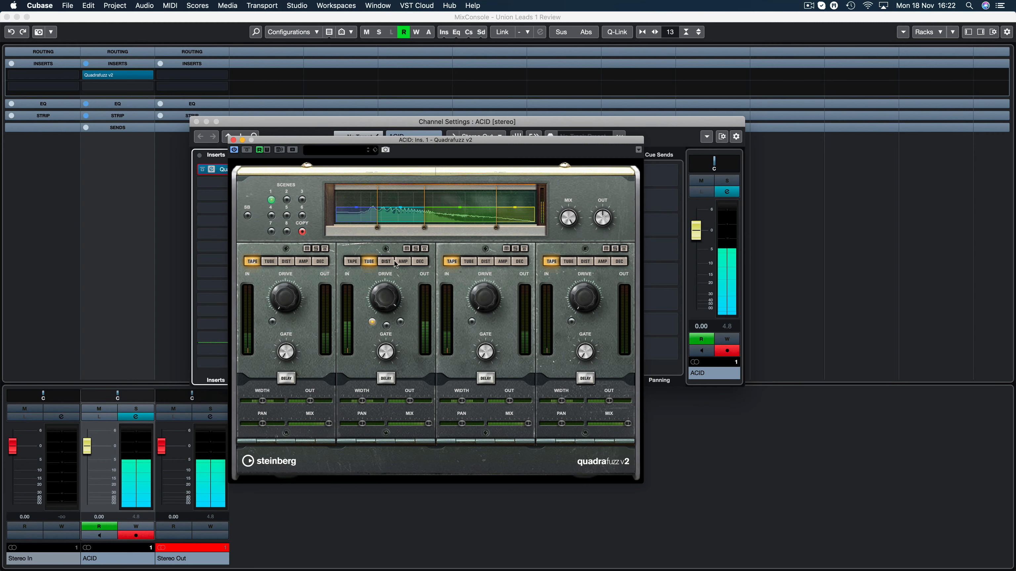
left_click(485, 261)
left_click_drag(483, 296, 477, 346)
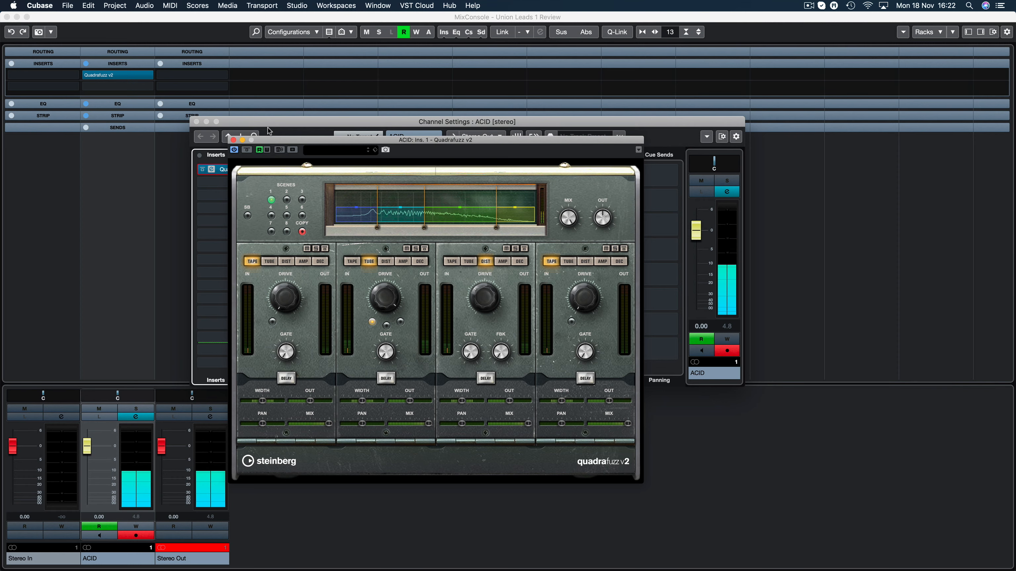
Close the mixer, open the ACID synth and slightly lower its noise level during playback, closing the synth window when done.
left_click(7, 17)
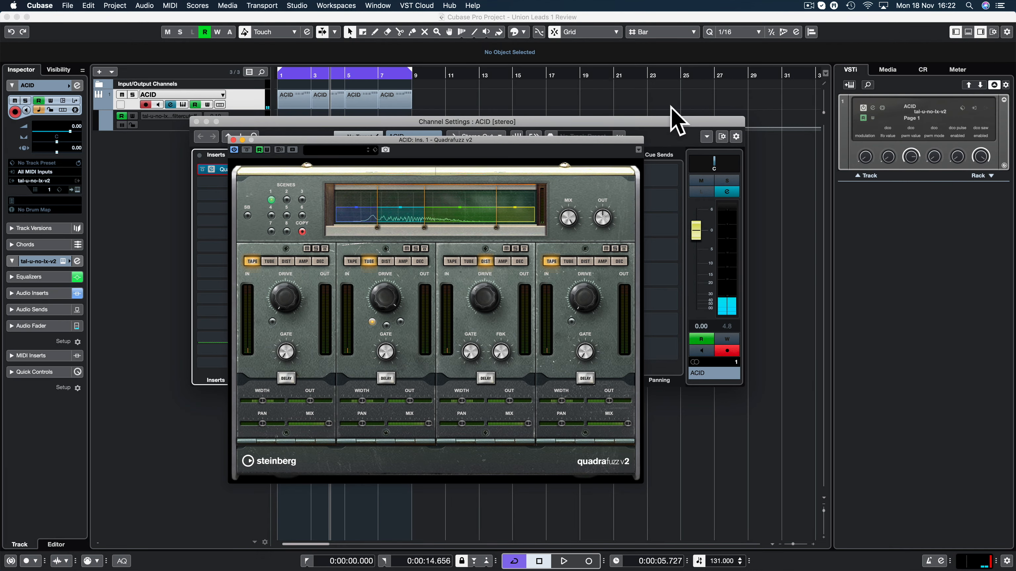
left_click(874, 110)
key("space")
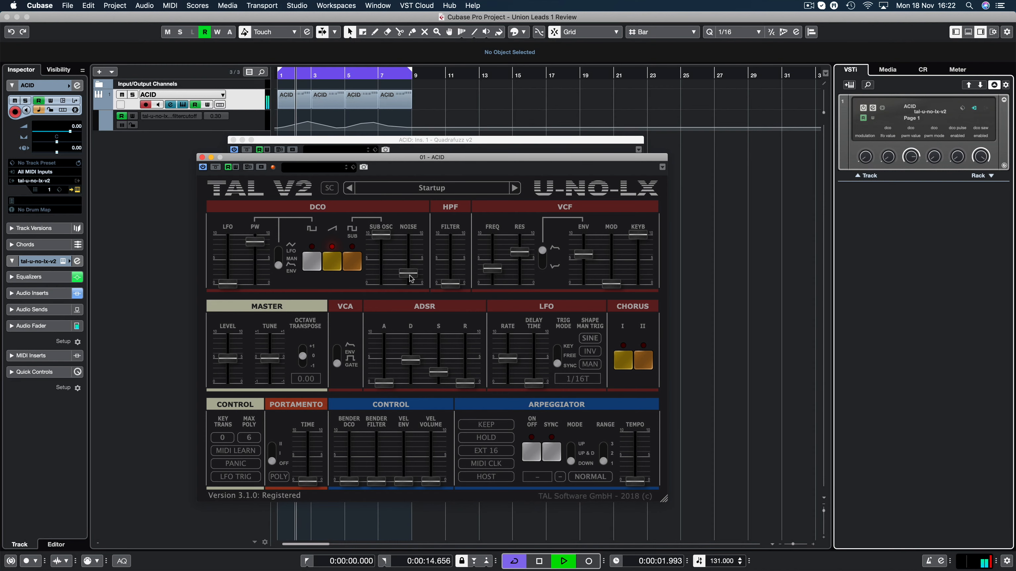
left_click_drag(410, 276, 407, 281)
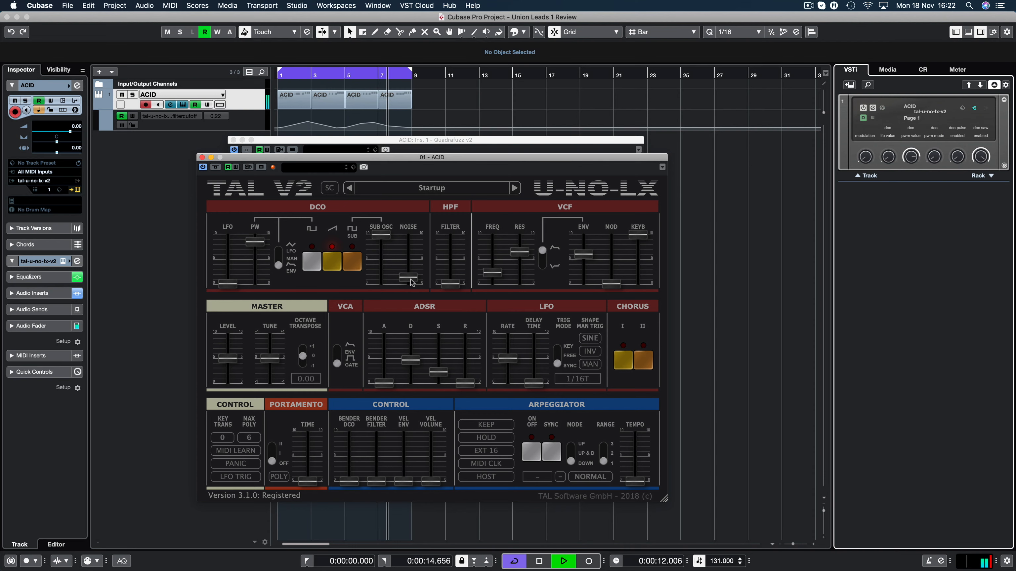
left_click(202, 158)
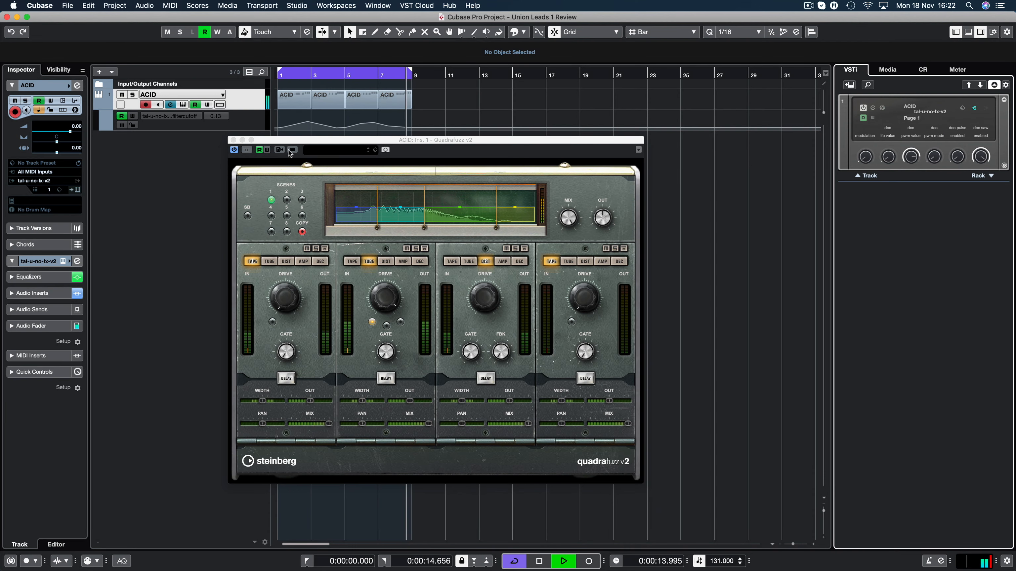
Try Tube saturation with drive about 8.5 on Quadrafuzz's third band and switch that band back to Dist.
left_click_drag(450, 147, 457, 144)
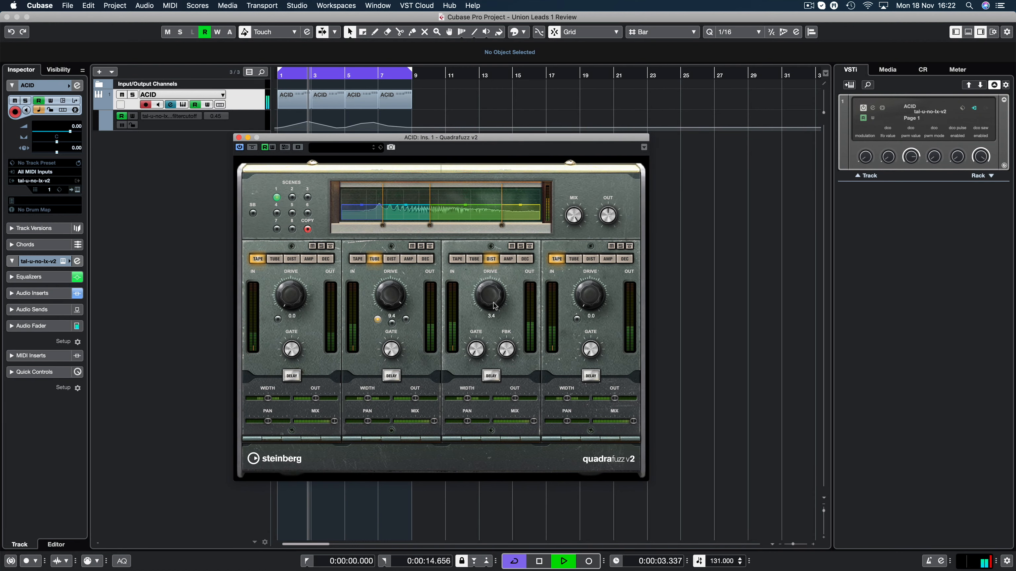
left_click(475, 260)
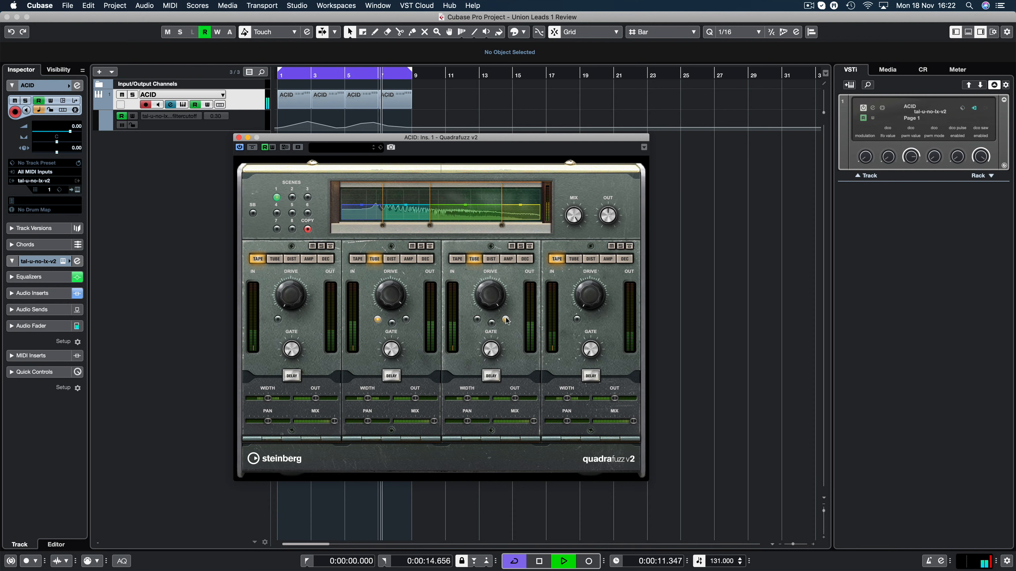
left_click(492, 323)
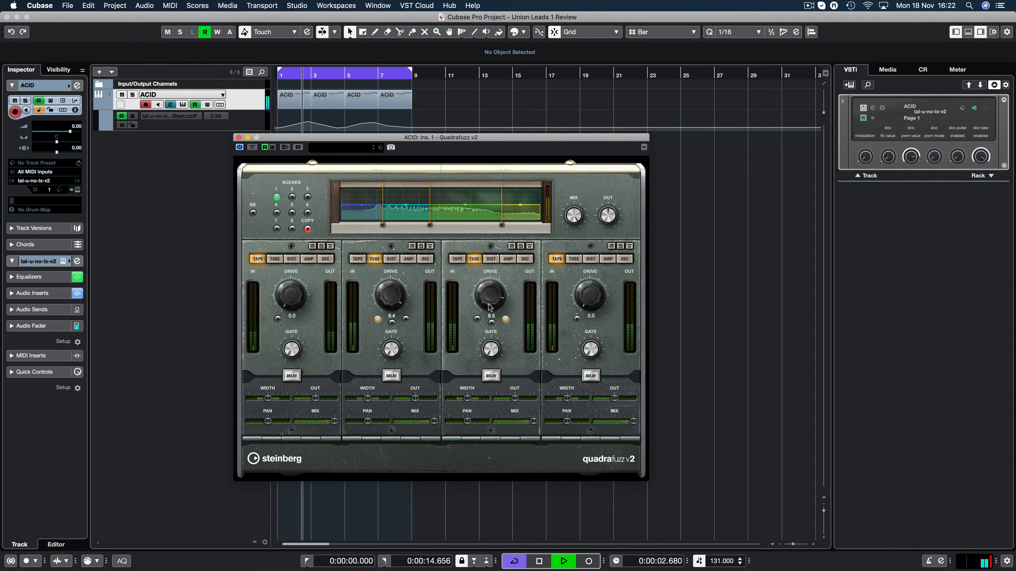
left_click(489, 260)
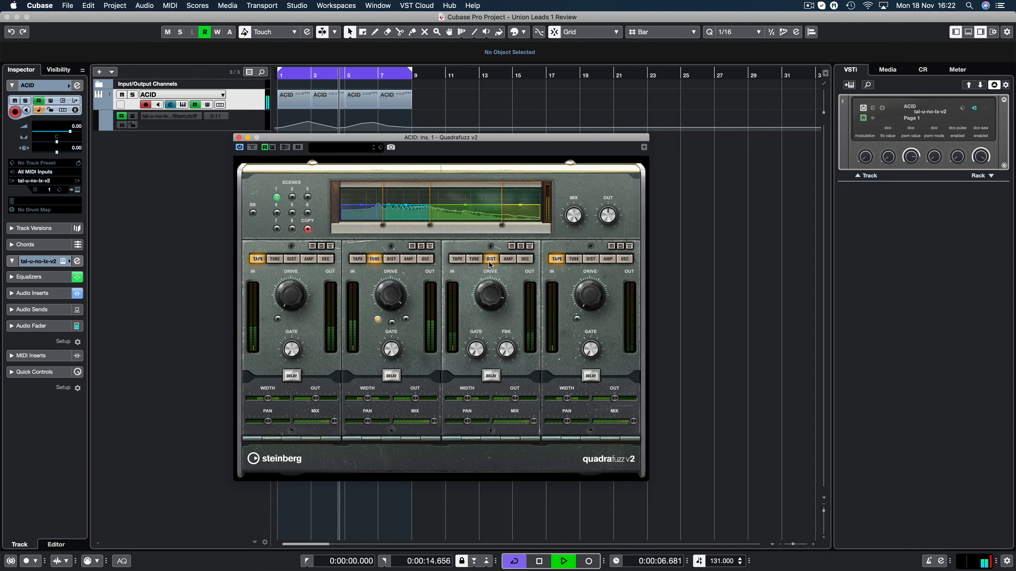
Narrow the stereo width of Quadrafuzz's second band to 11% and audition that band soloed during playback.
key("space")
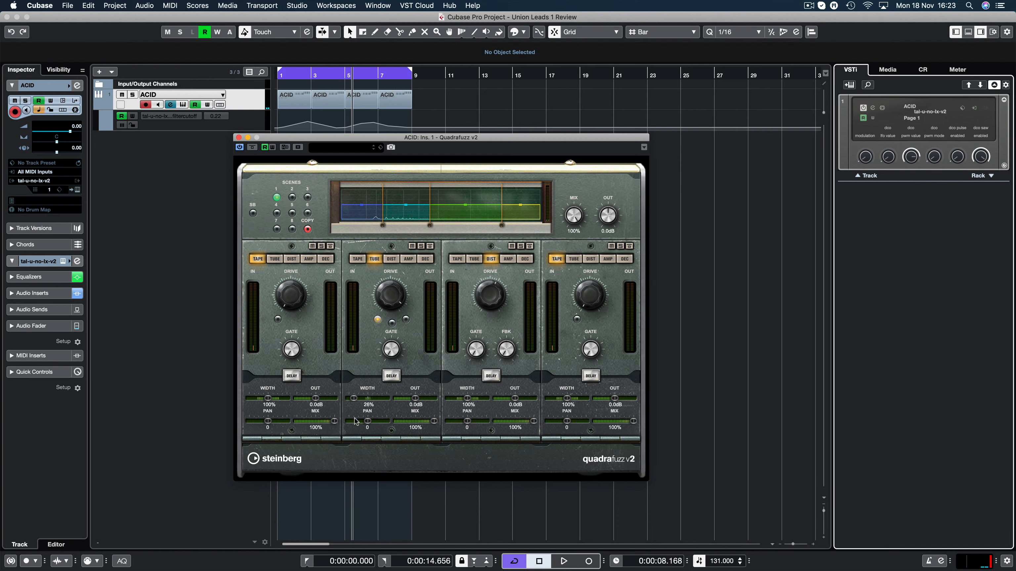
key("space")
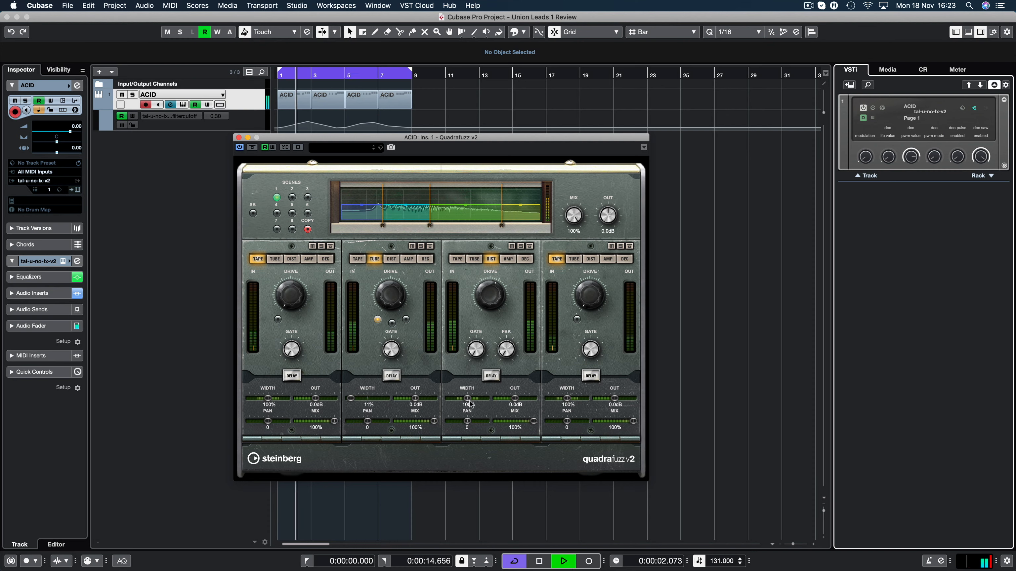
left_click(422, 247)
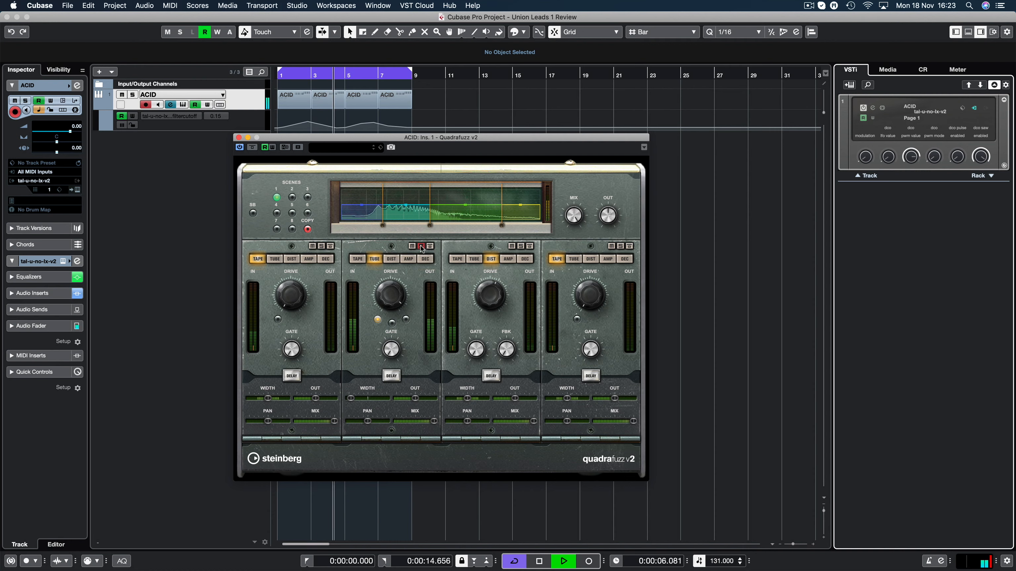
left_click(422, 247)
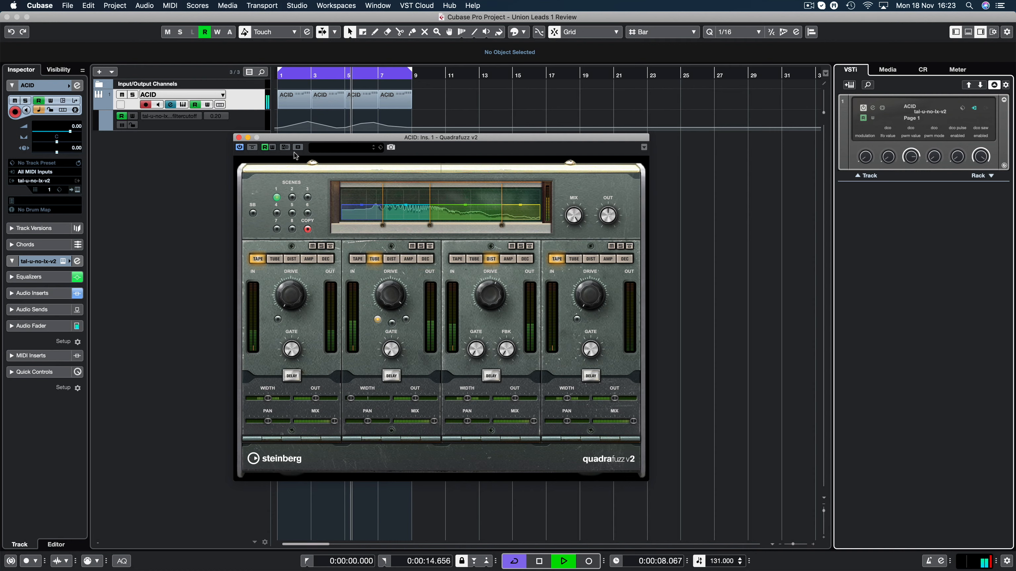
Close the Quadrafuzz window, reopen the mixer and bring up the ACID track's channel settings.
left_click(238, 137)
key("F3")
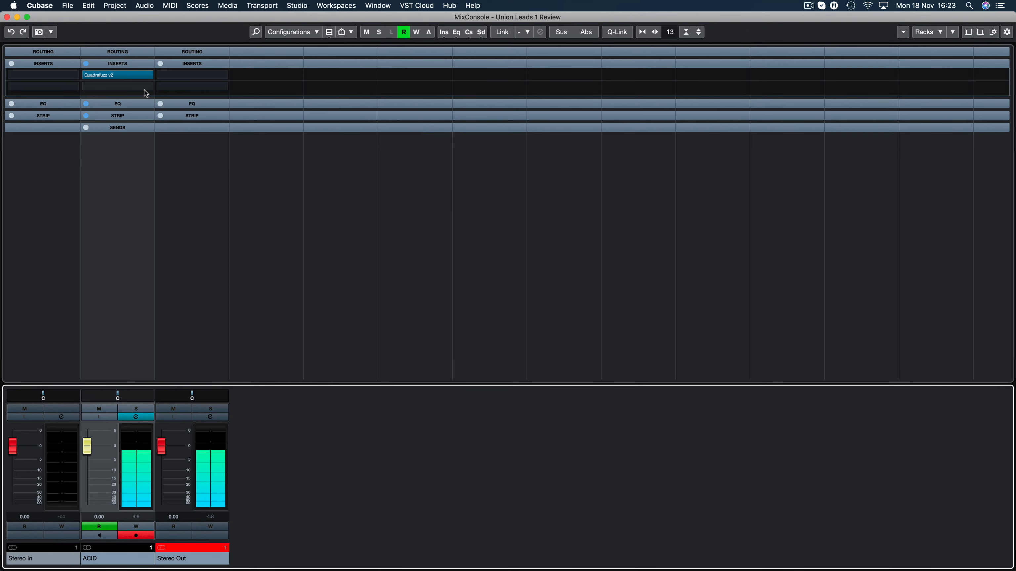
left_click(135, 417)
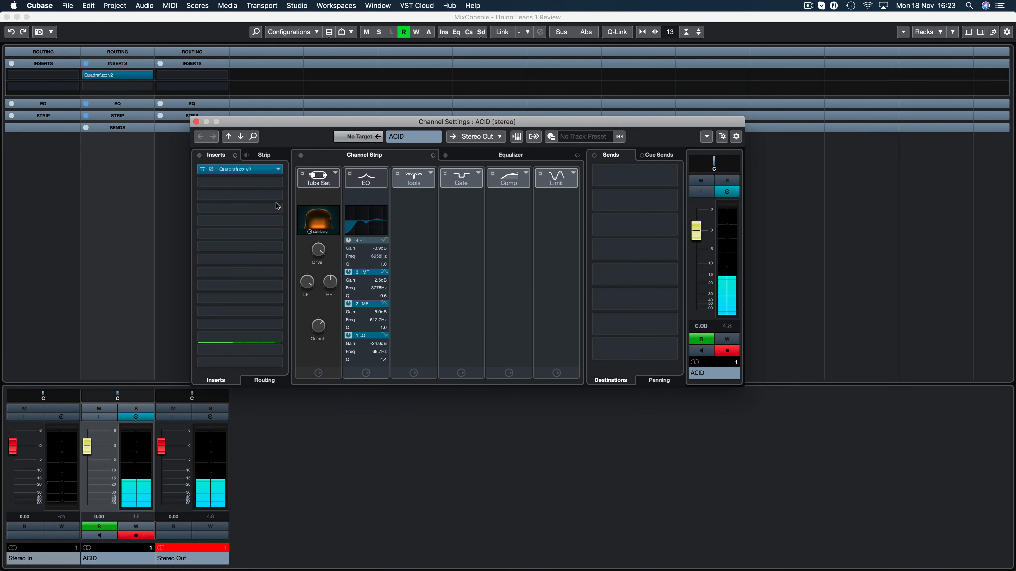
Load StereoDelay into the ACID channel's second insert slot, set the mix of both delays to 13% and close its window.
left_click(248, 183)
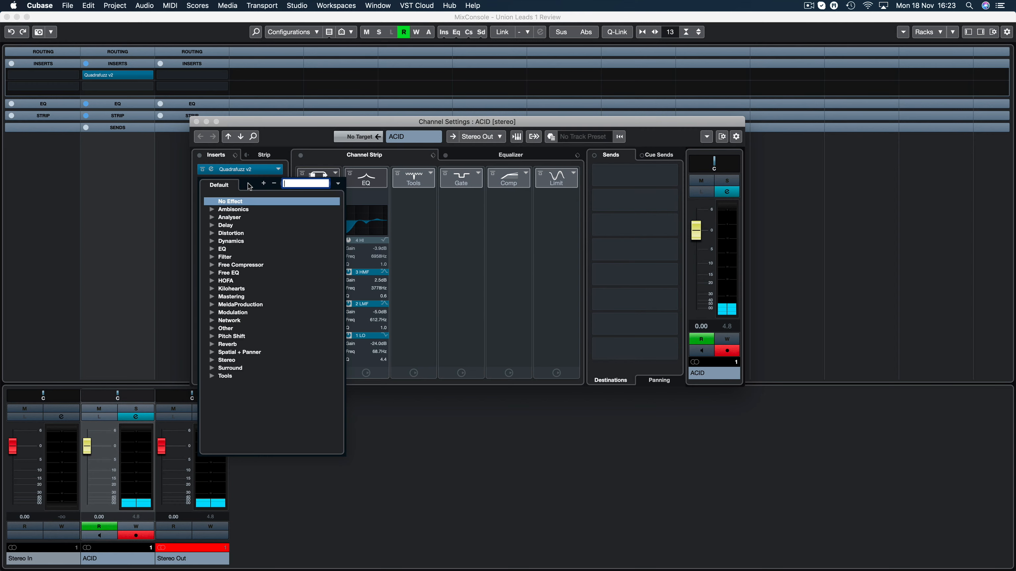
type("delay")
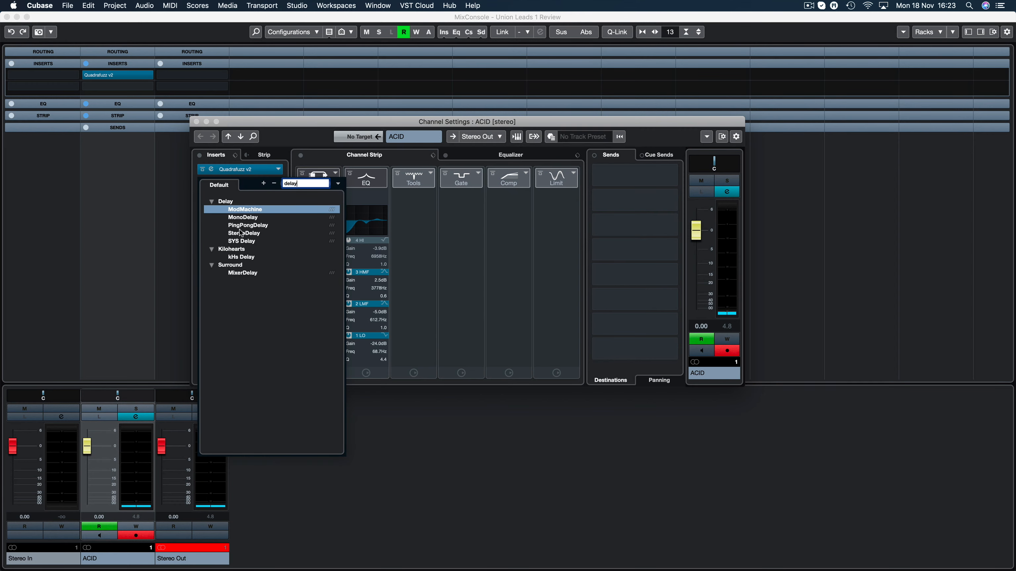
left_click(244, 233)
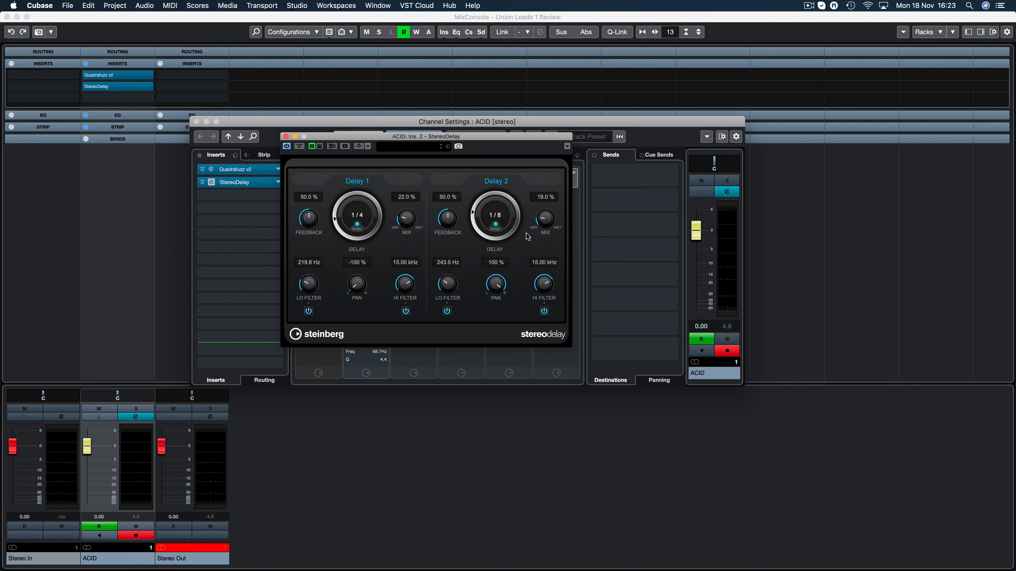
key("space")
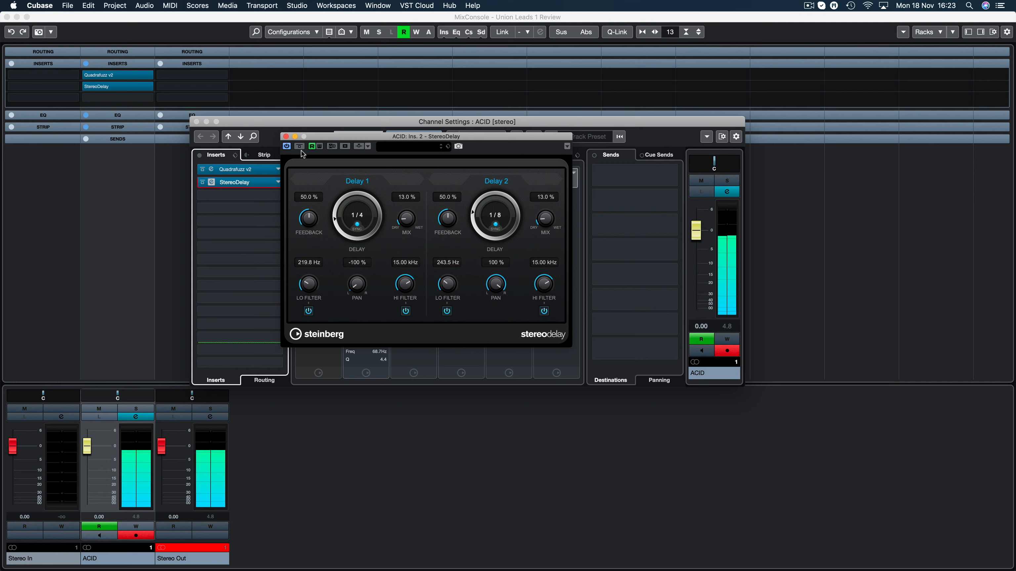
left_click(286, 137)
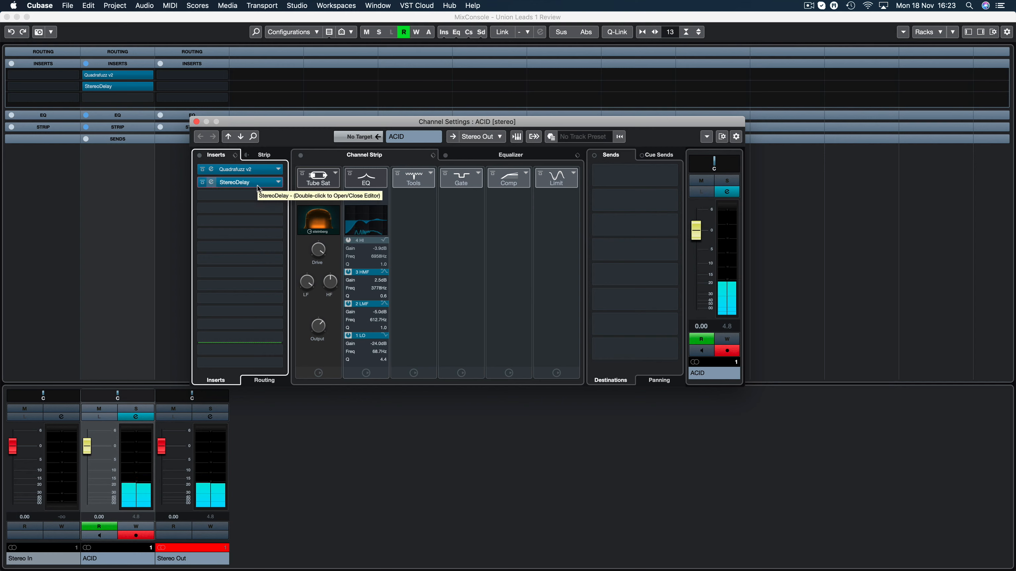
Move StereoDelay down to the third insert slot and load Compressor into the freed second slot.
left_click_drag(256, 186, 255, 196)
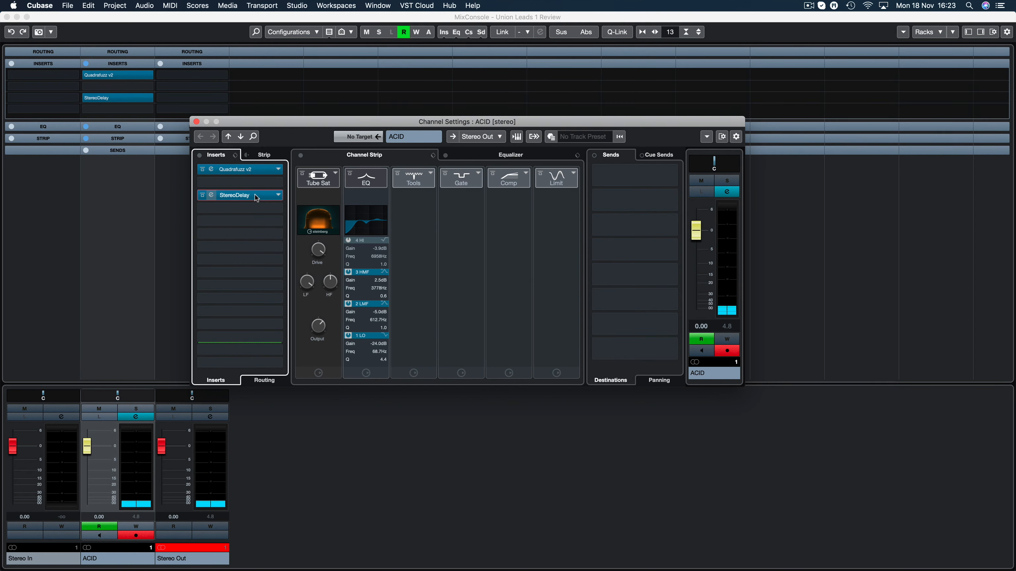
left_click(278, 184)
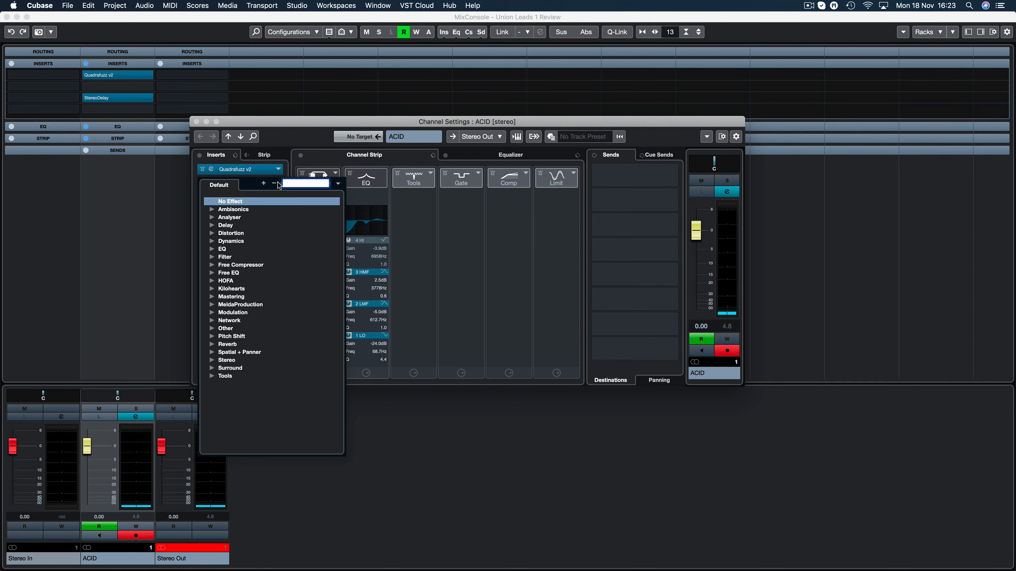
type("com")
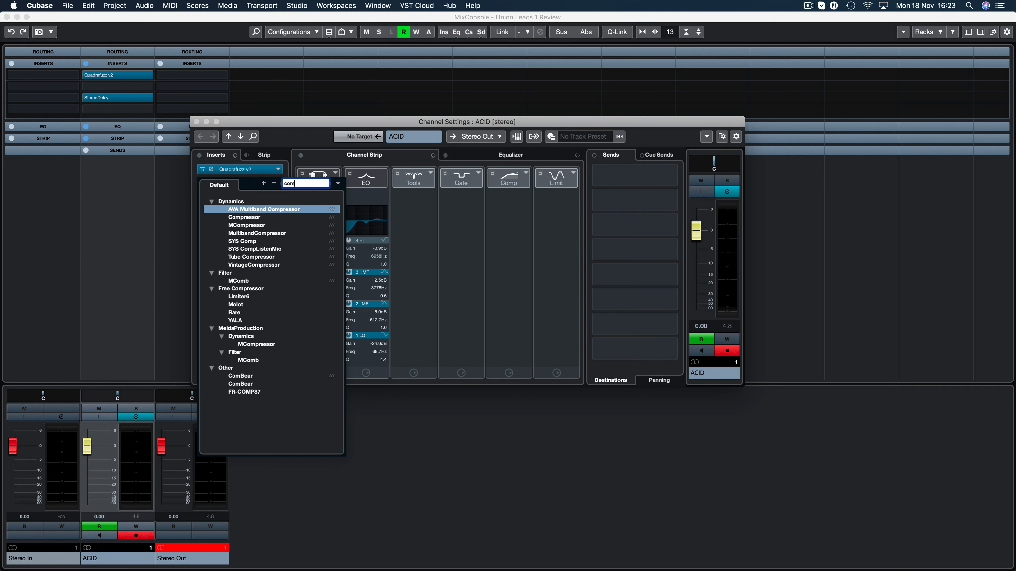
left_click(252, 219)
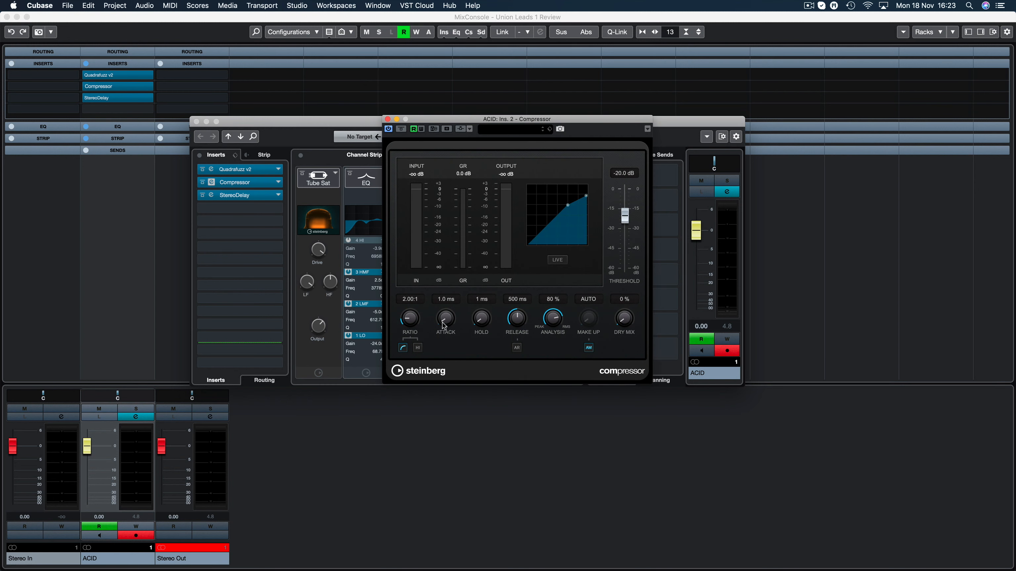
During playback, set the Compressor to ratio 5.15:1, attack 50.9 ms, release 89 ms and threshold -48 dB, and bypass it for comparison.
key("space")
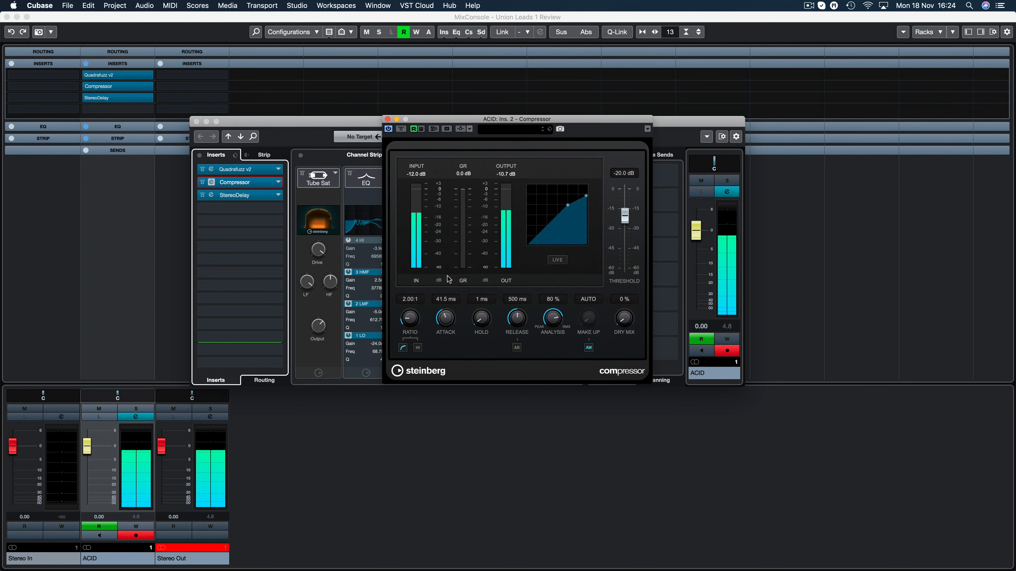
left_click_drag(450, 321, 415, 278)
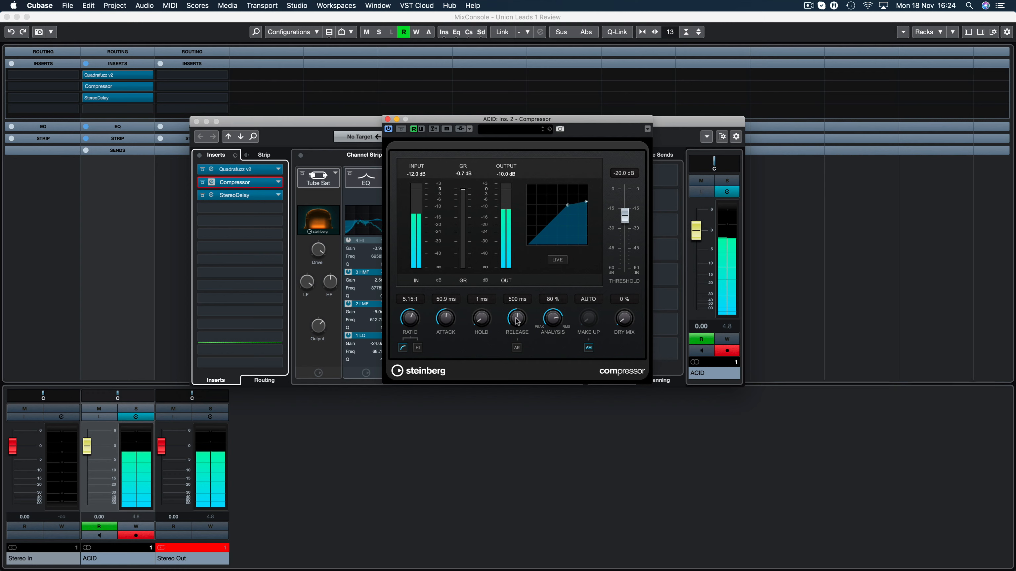
left_click_drag(511, 361, 512, 359)
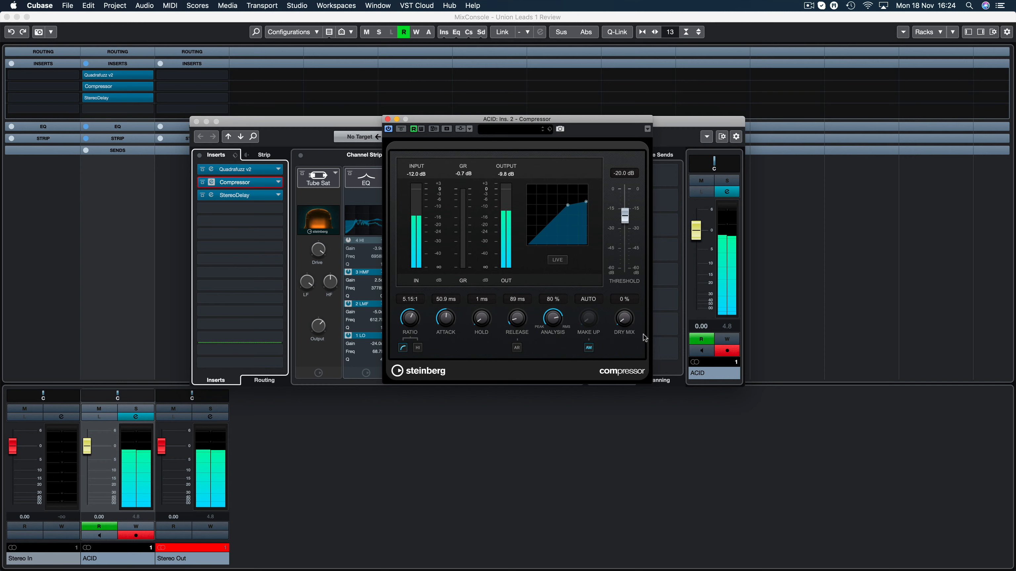
left_click_drag(625, 226, 624, 251)
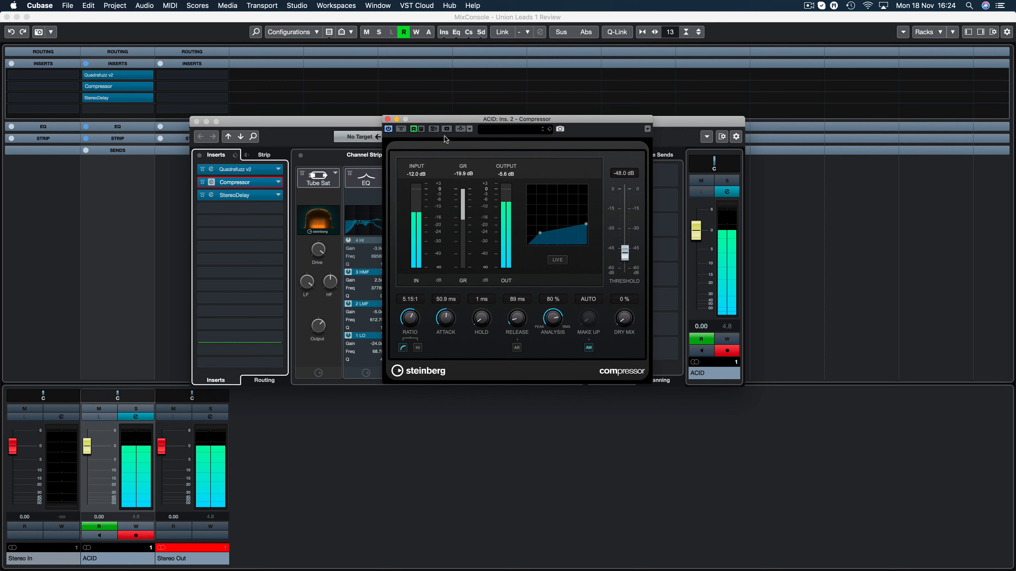
left_click(401, 129)
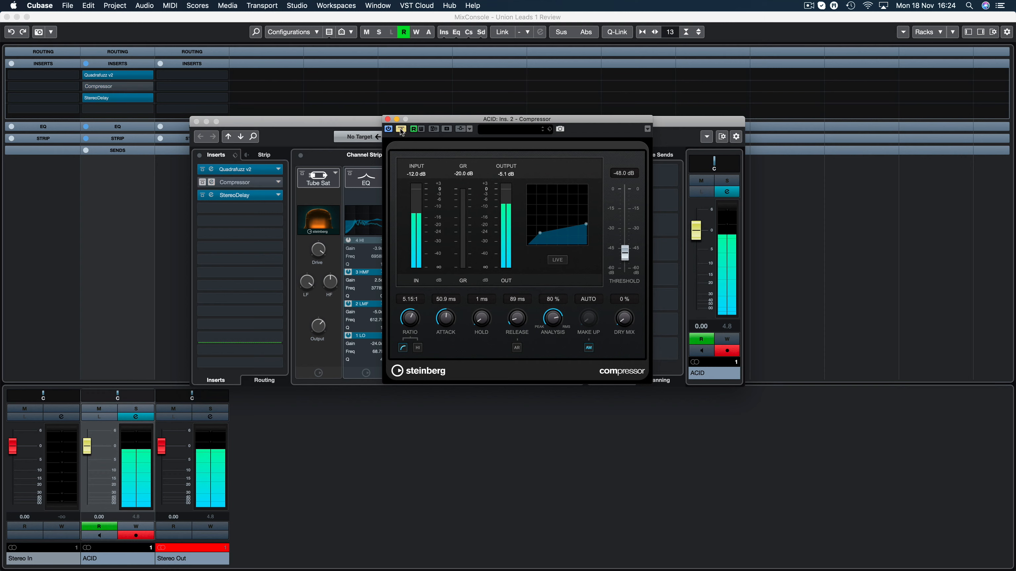
Compare the Compressor bypassed and active, set its release to 134 ms and dry mix to 41%, and close its window.
left_click(401, 130)
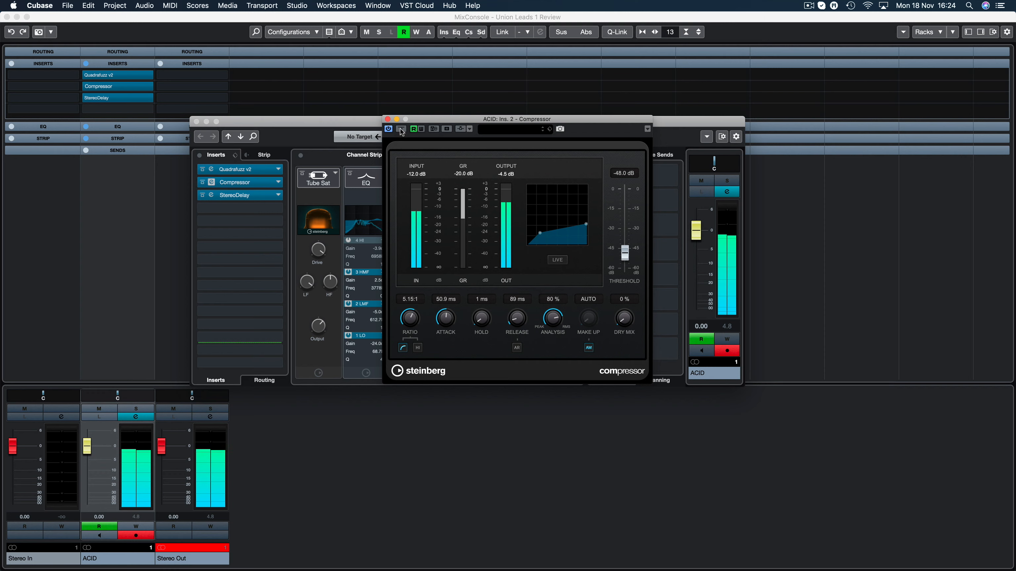
left_click(400, 129)
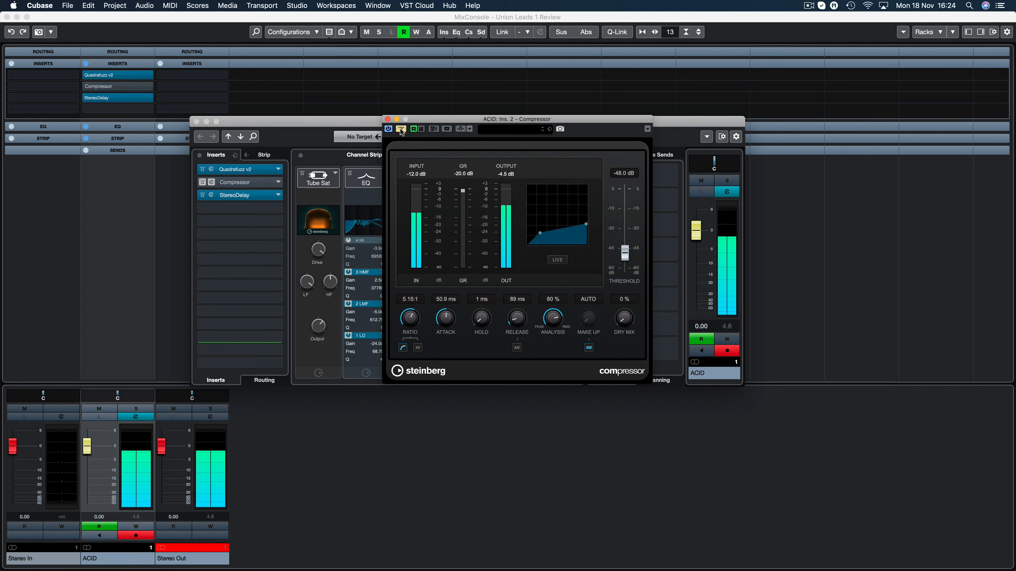
left_click(401, 130)
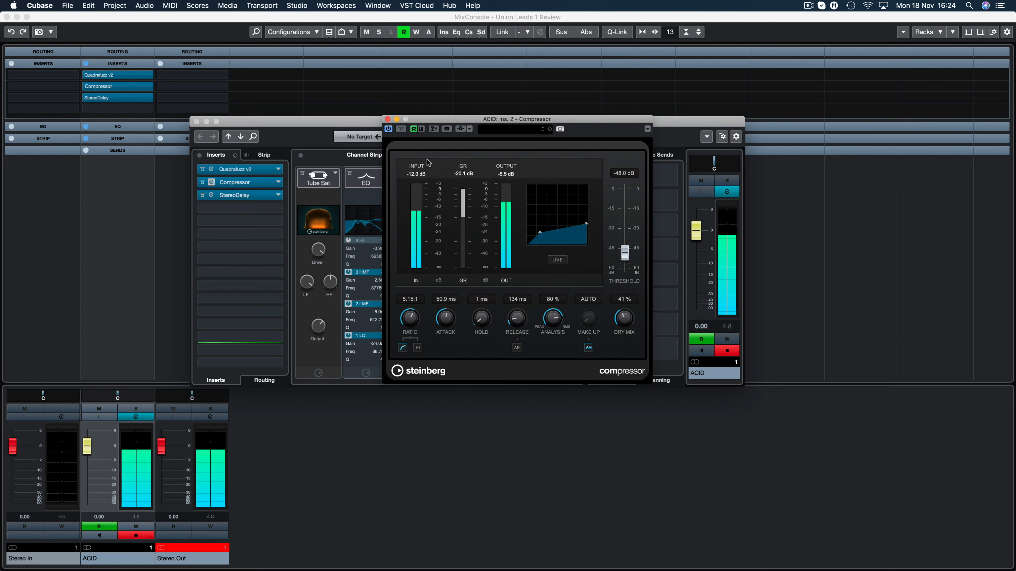
left_click(401, 130)
left_click(402, 130)
left_click(330, 190)
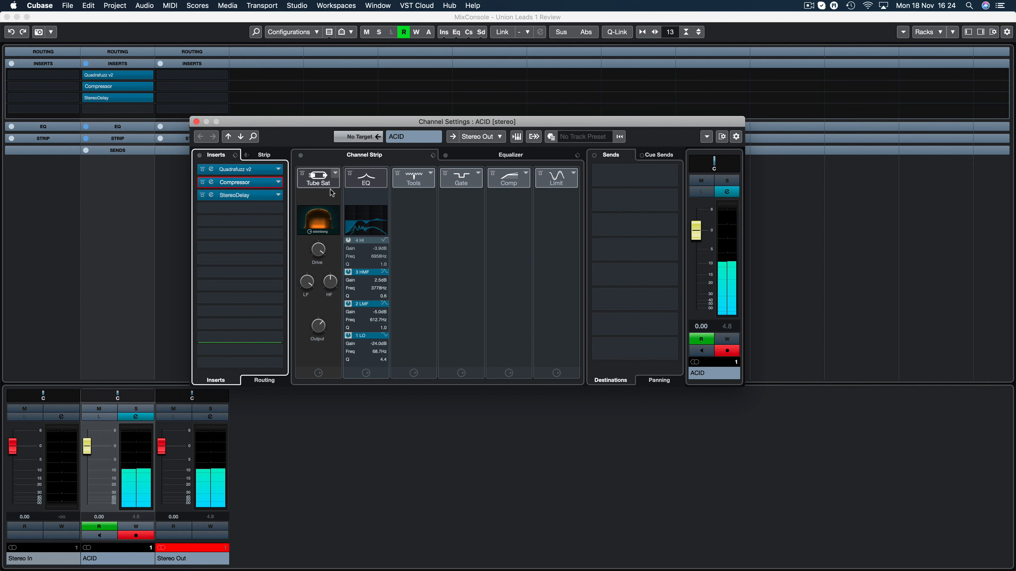
Load the Distroyer distortion plug-in into the ACID channel's fourth insert slot.
left_click(274, 209)
type("dis")
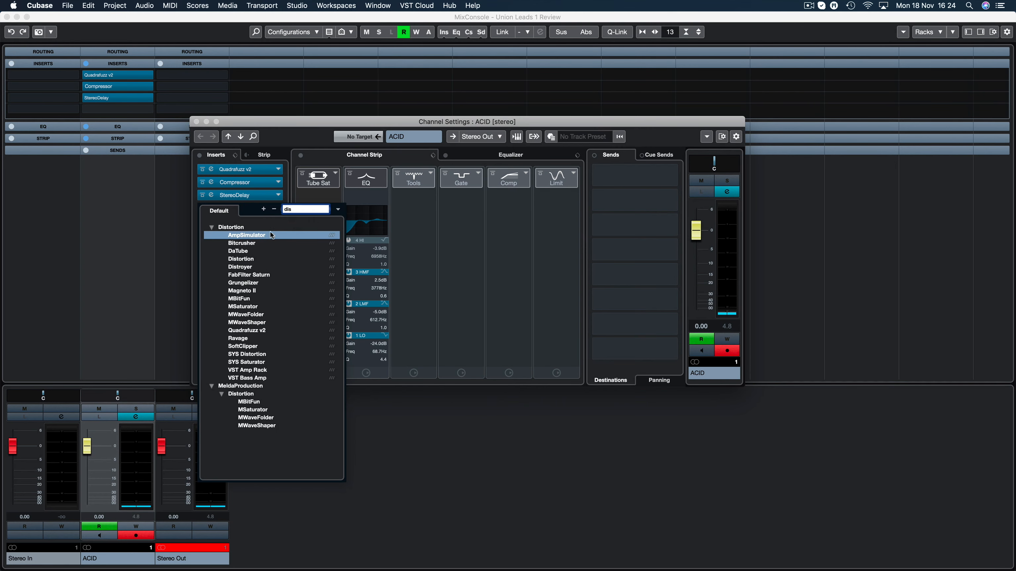
left_click(249, 267)
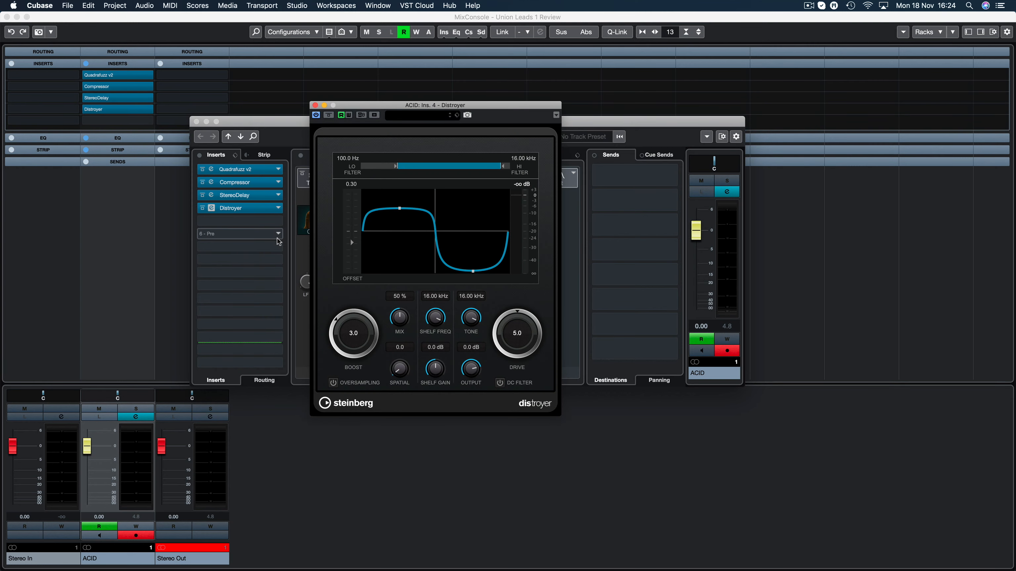
Reset Distroyer's boost and drive to 0.0, start playback and set the mix to 73%.
left_click_drag(354, 338, 383, 391)
scroll(349, 344, "down", 1)
scroll(511, 344, "down", 8)
scroll(510, 344, "down", 2)
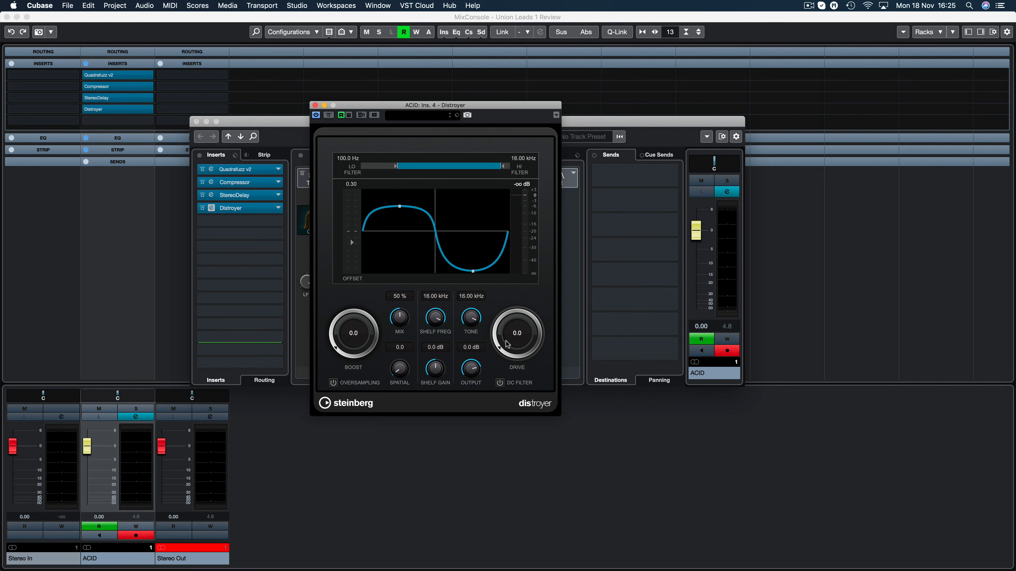
scroll(402, 320, "up", 9)
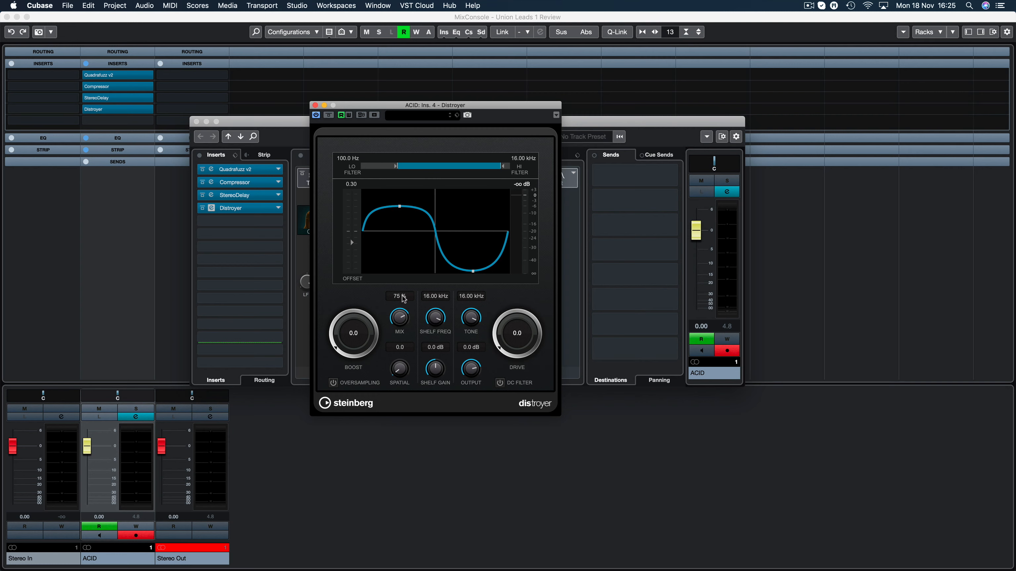
key("space")
scroll(348, 327, "up", 3)
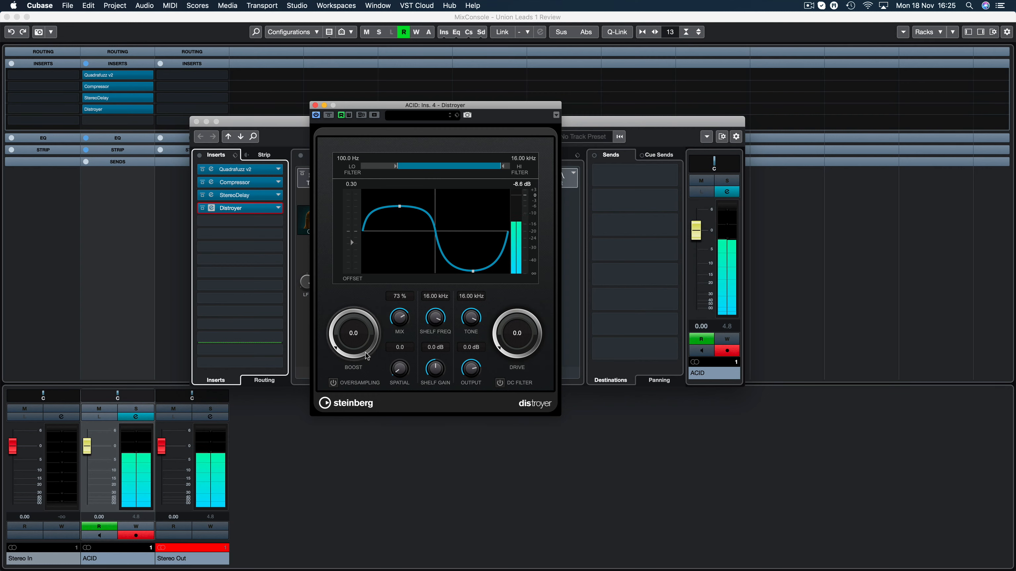
Adjust Distroyer during playback to boost 8.4, drive 4.0 and output -12.6 dB.
left_click_drag(348, 328, 348, 268)
left_click_drag(471, 368, 473, 388)
mouse_move(364, 339)
left_mouse_down()
mouse_move(366, 316)
mouse_move(367, 324)
left_mouse_up()
left_click_drag(515, 334, 534, 284)
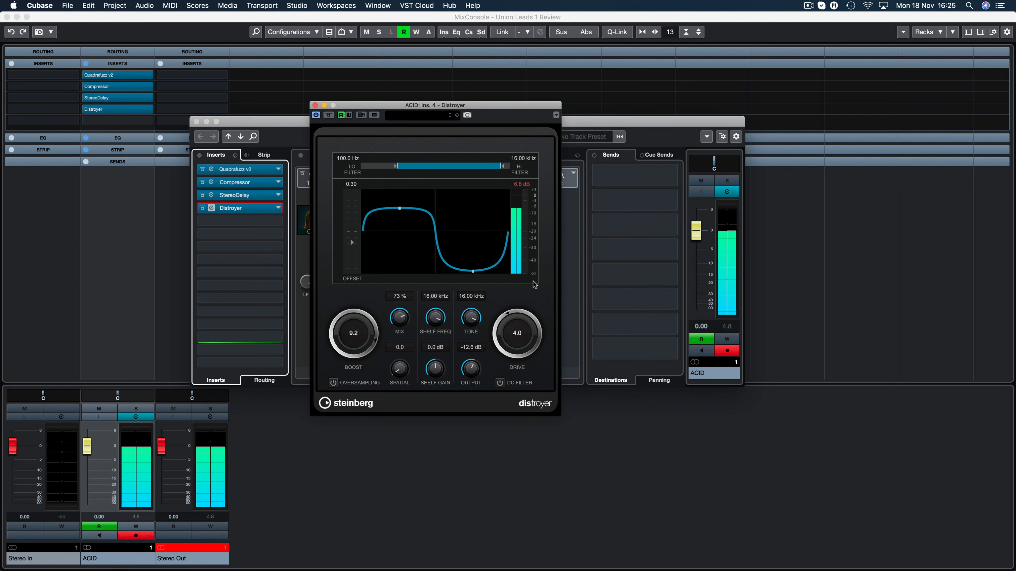
left_click_drag(354, 331, 356, 339)
Compare Distroyer bypassed and active, set its offset to about 0.03 and close its window.
left_click(328, 115)
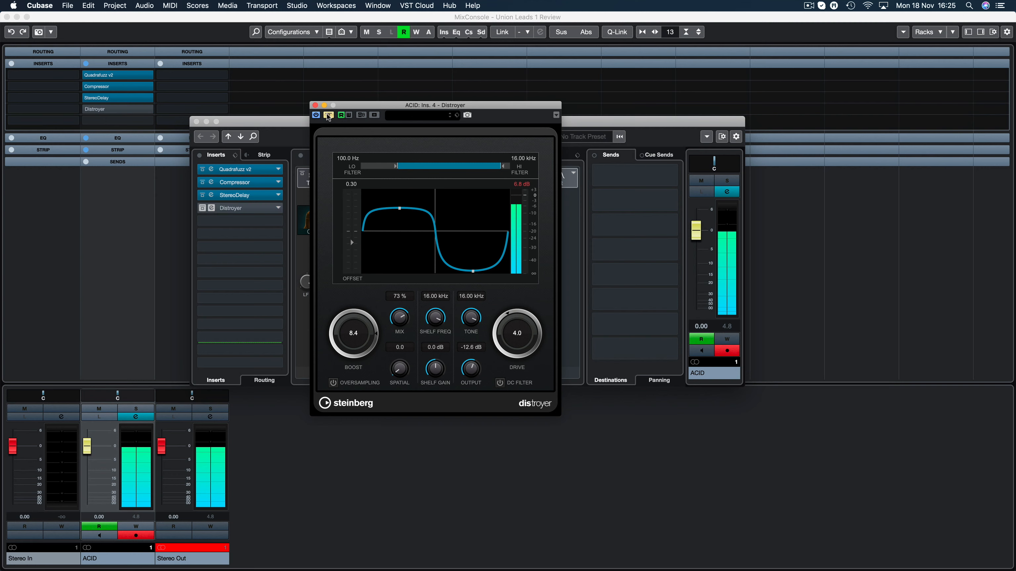
left_click(329, 116)
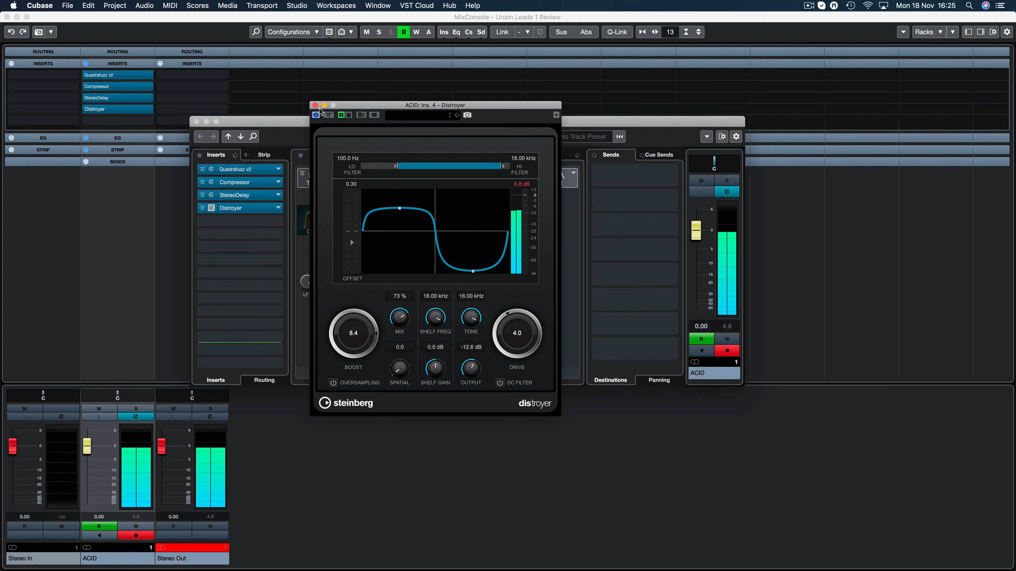
left_click_drag(351, 242, 355, 230)
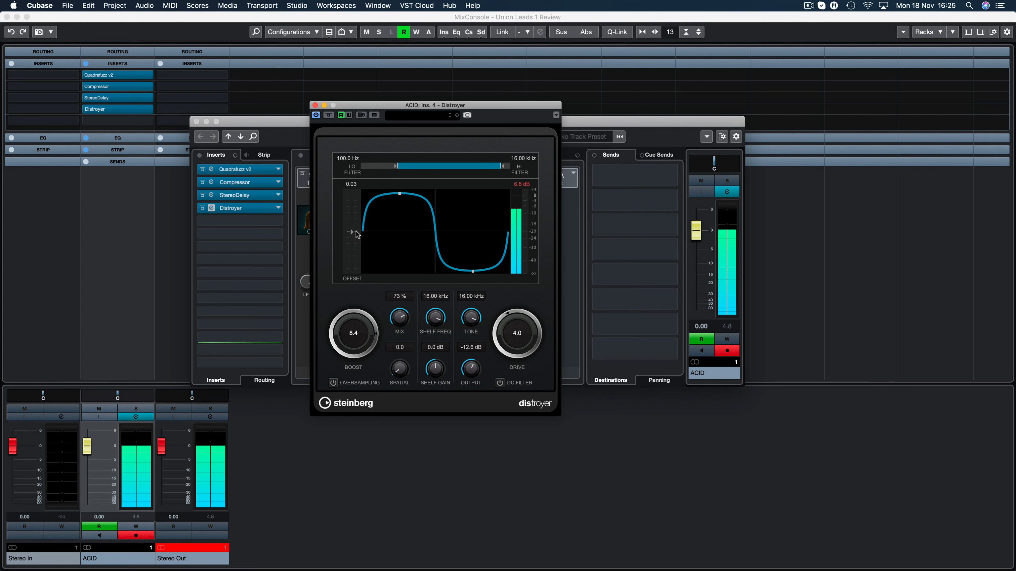
left_click(316, 106)
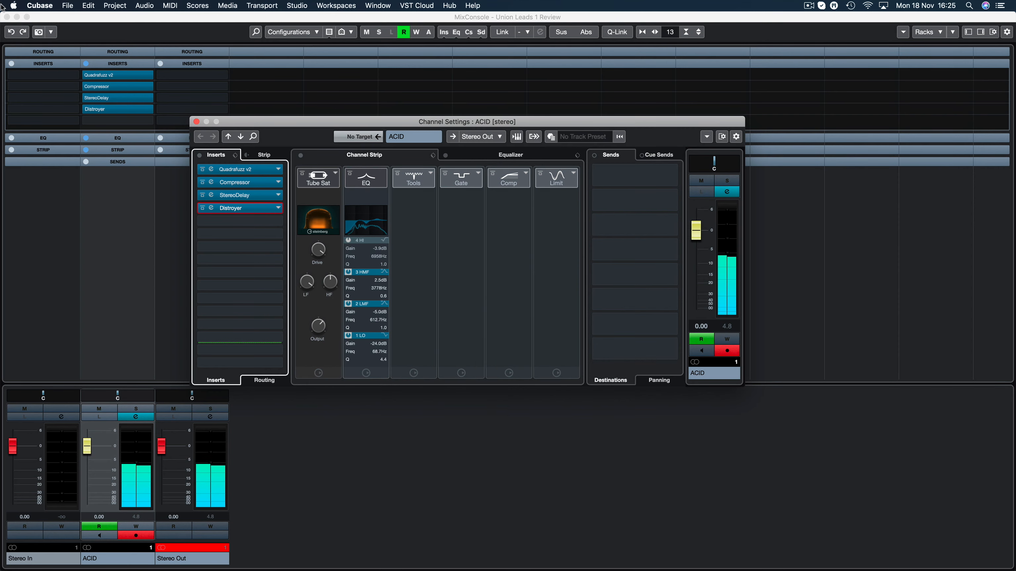
Close the mixer and the ACID channel settings, and open the TAL U-NO-LX synth editor higher up over the project.
left_click(6, 17)
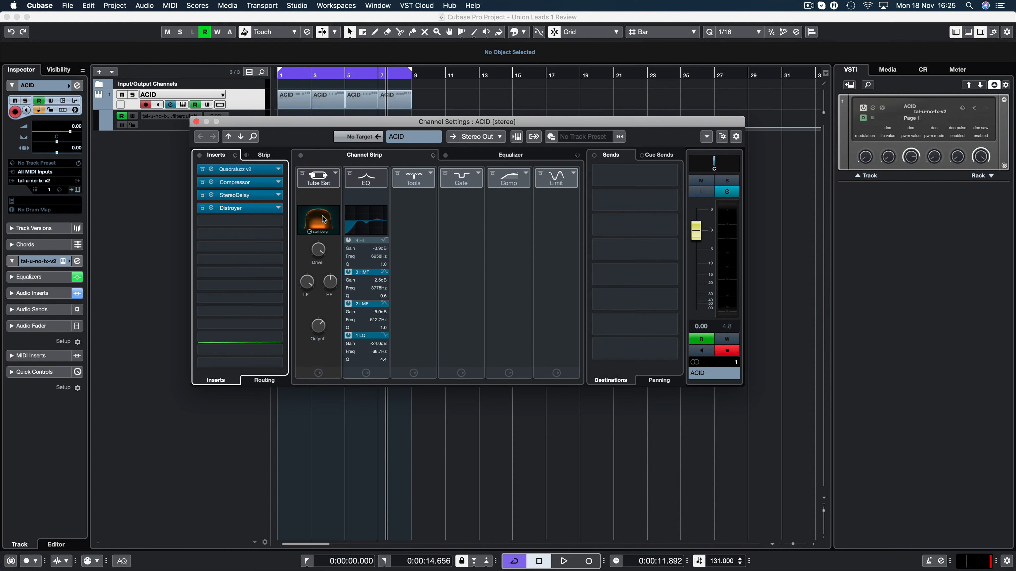
left_click(196, 121)
left_click(77, 190)
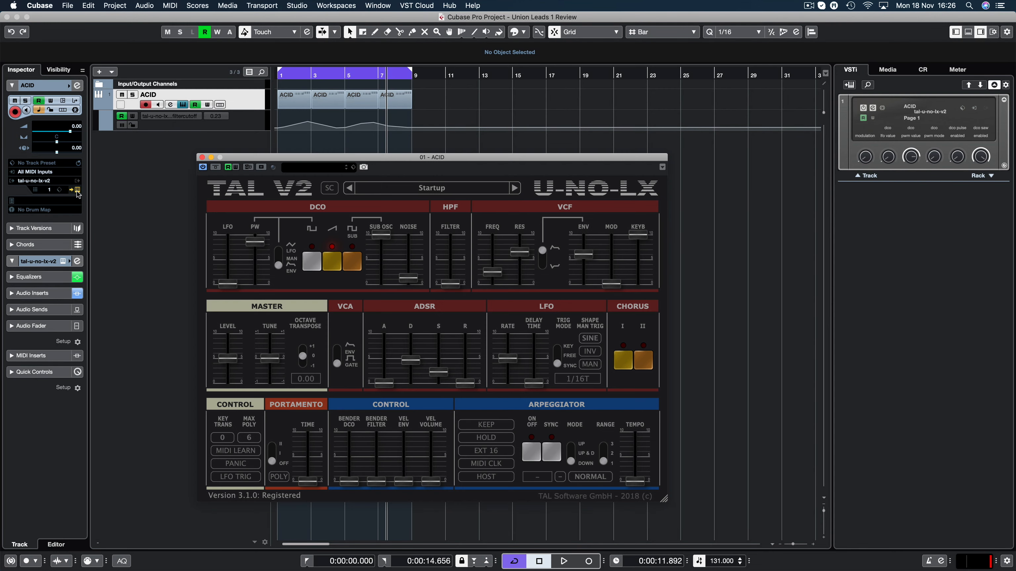
left_click_drag(536, 160, 544, 90)
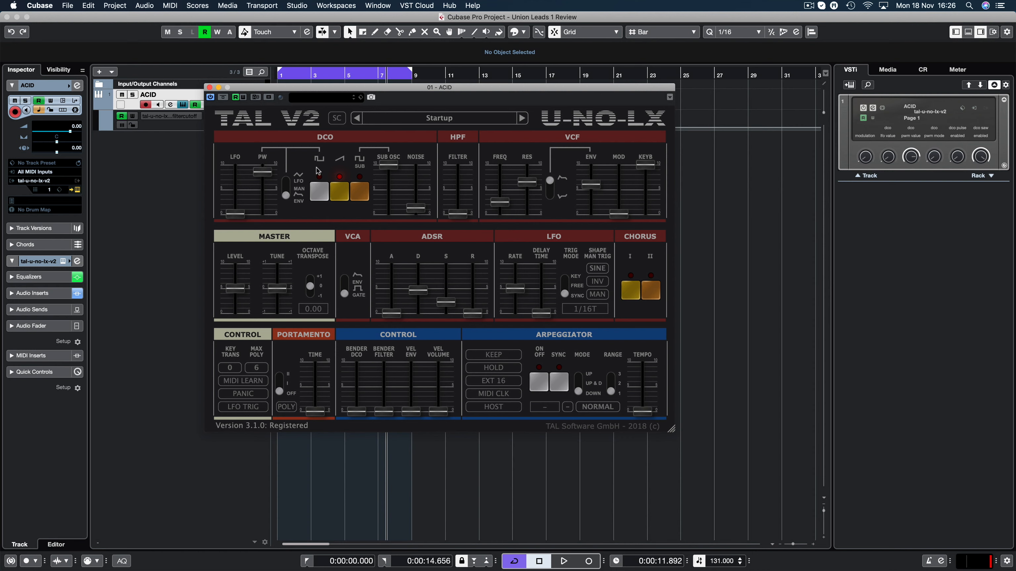
During playback, enable the DCO pulse wave, raise the noise level slightly and try a shorter envelope decay before restoring it.
key("space")
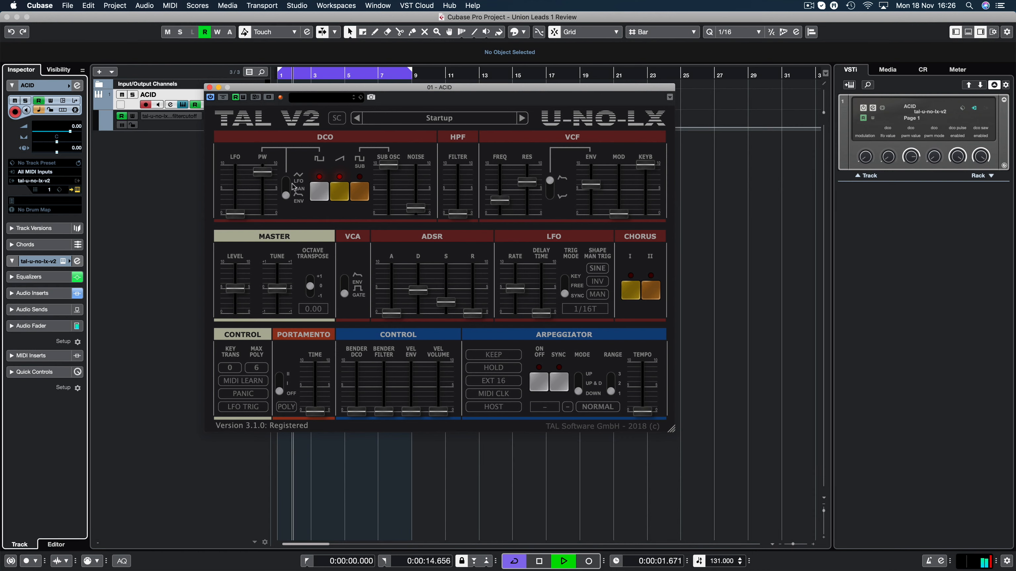
left_click(318, 188)
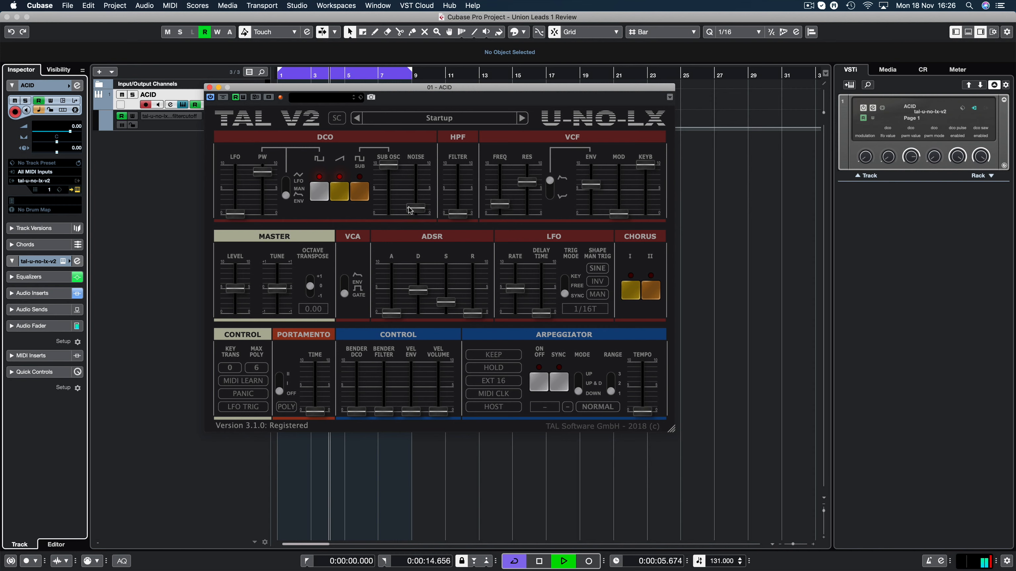
left_click_drag(410, 211, 422, 207)
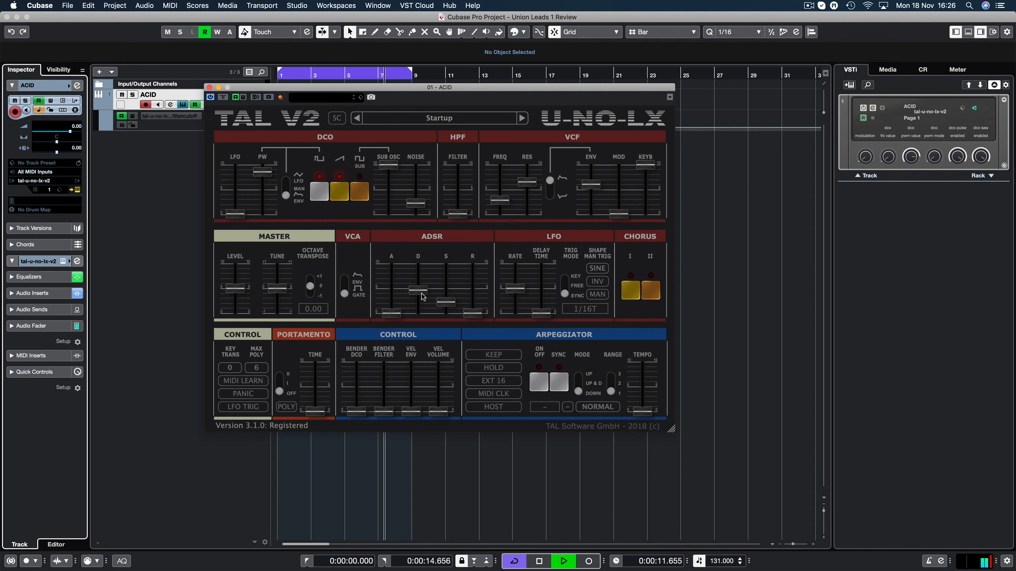
left_click_drag(423, 296, 422, 300)
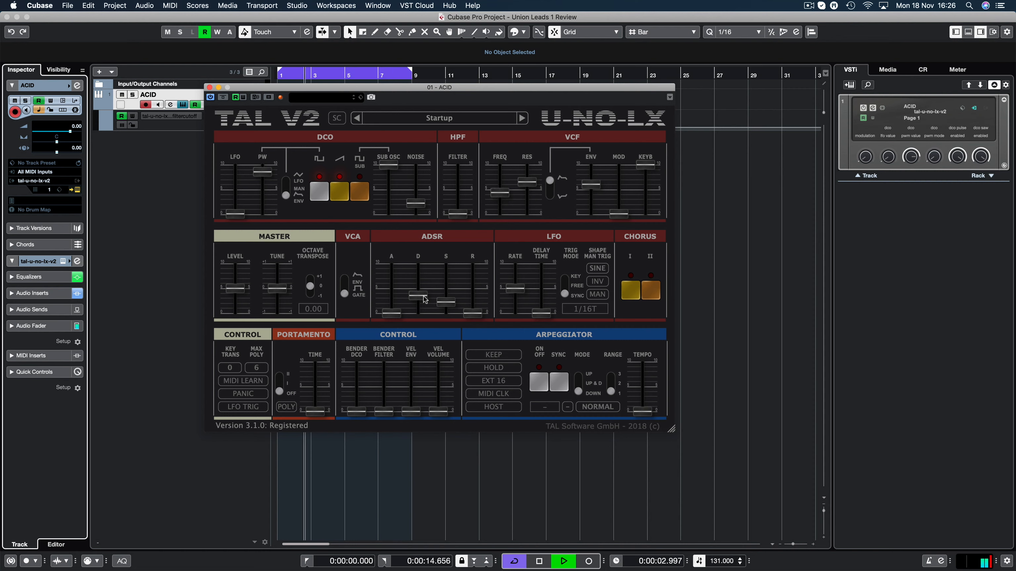
left_click(427, 291)
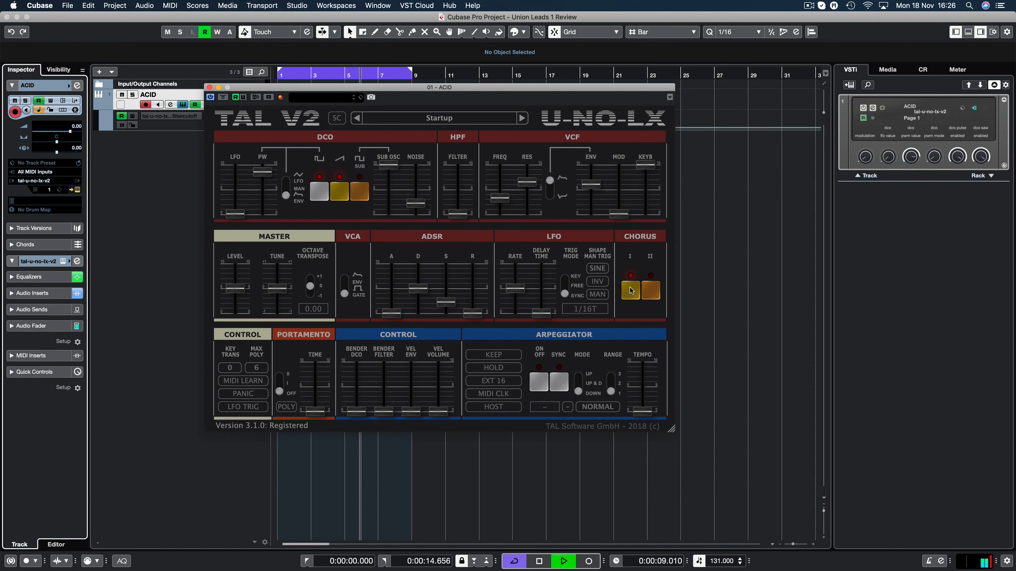
Audition chorus I with and without chorus II, switch both off, stop playback and move the synth window clear of the clips.
left_click(647, 290)
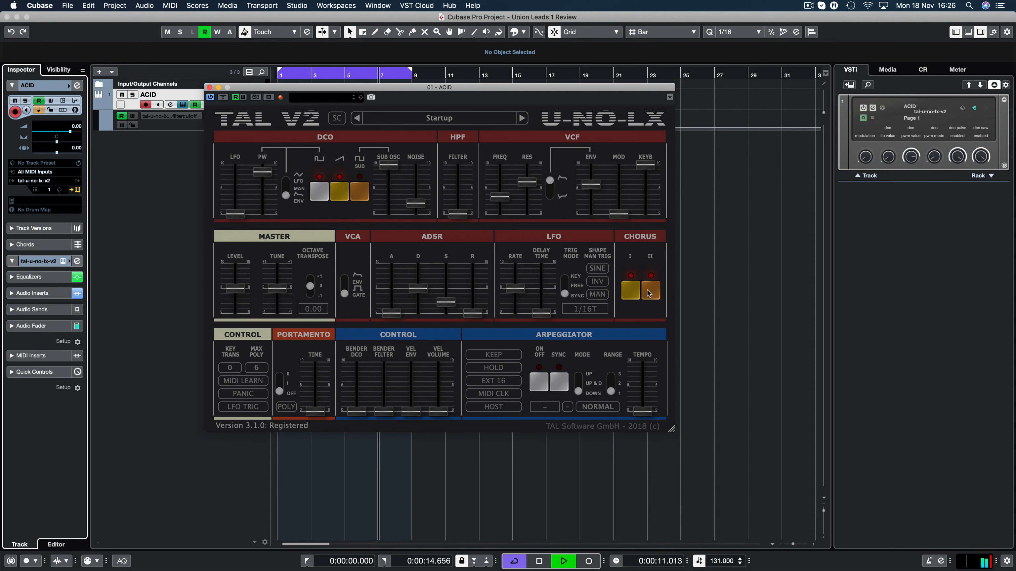
left_click(647, 291)
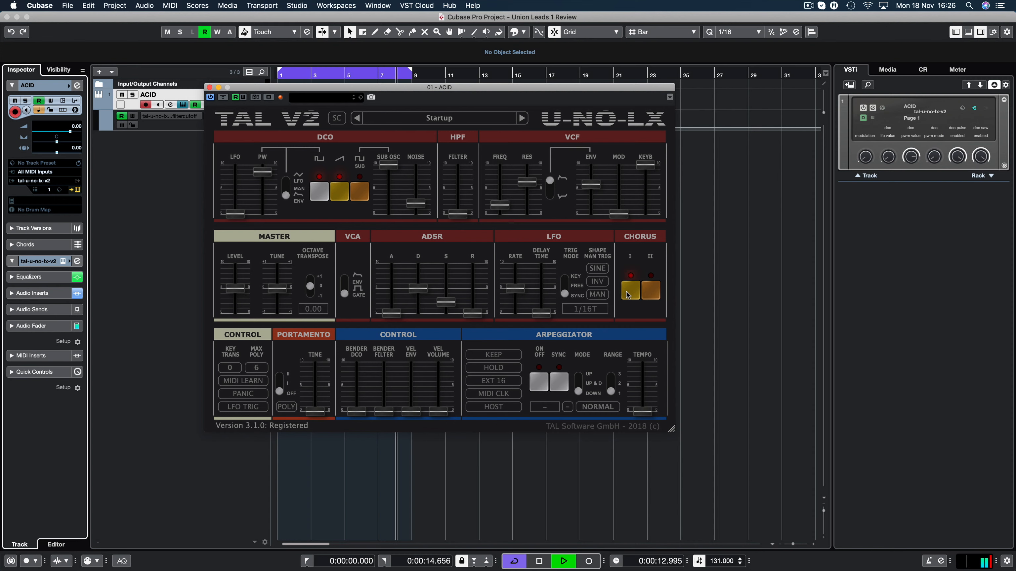
left_click(627, 294)
key("space")
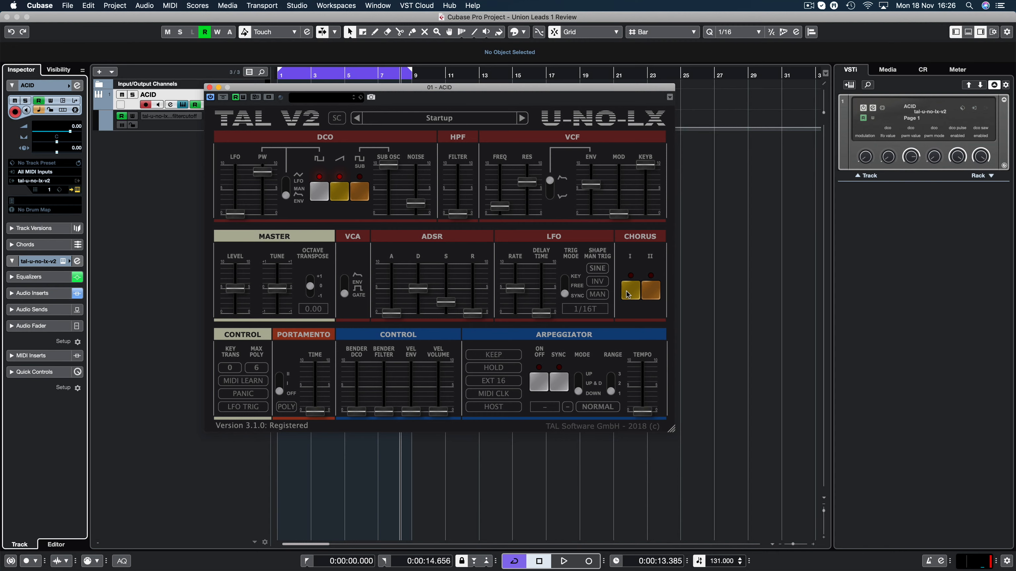
left_click_drag(309, 93, 414, 142)
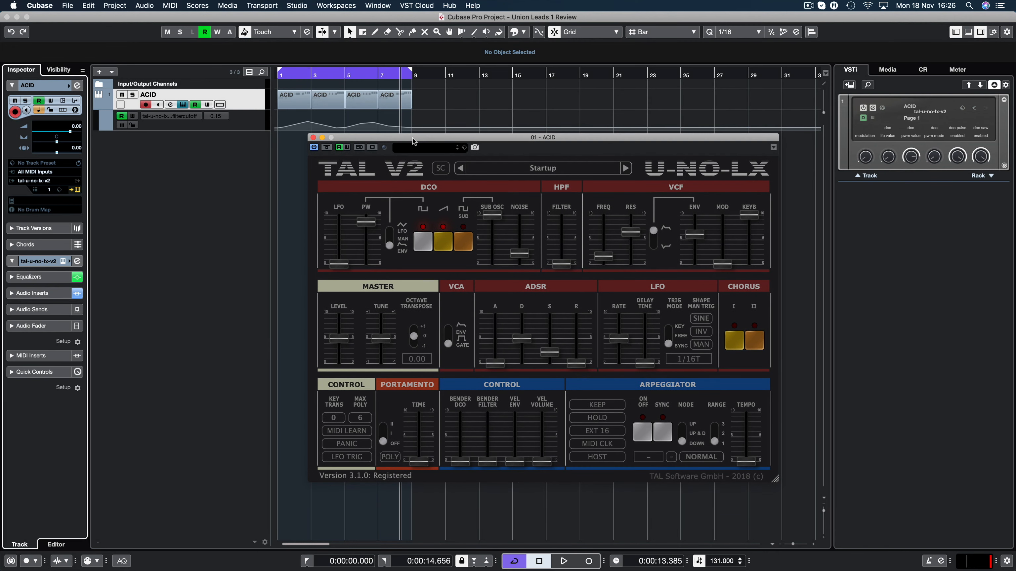